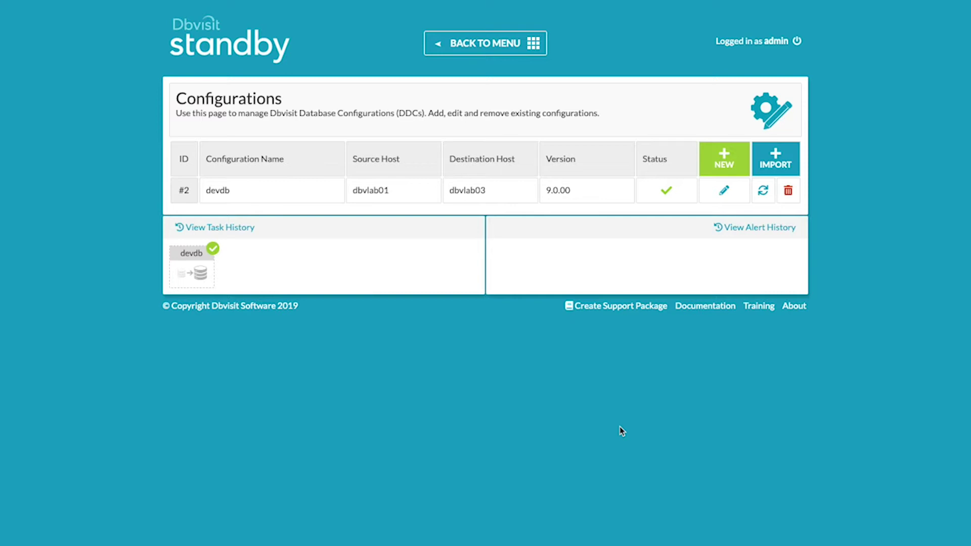
Go from the main menu to the database configurations and start editing devdb.
left_click(485, 43)
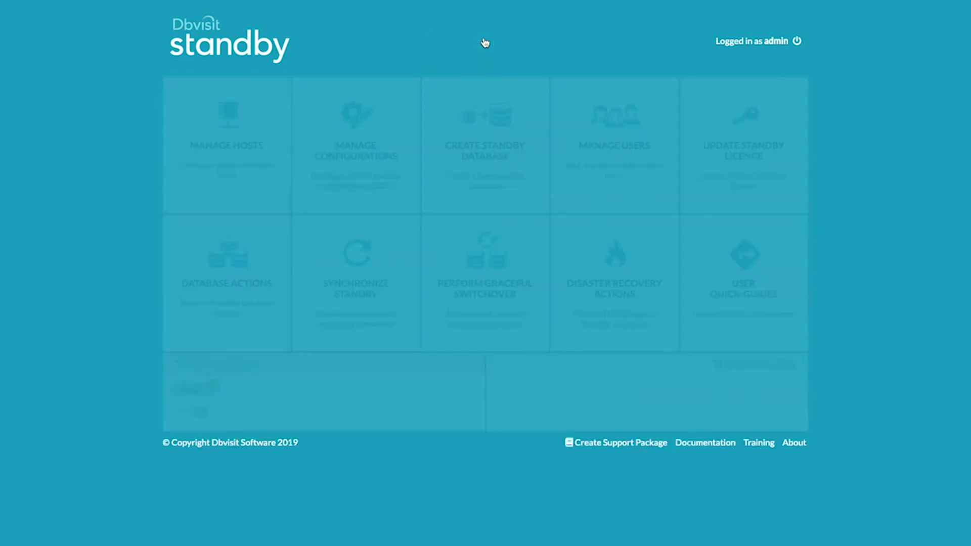
left_click(357, 170)
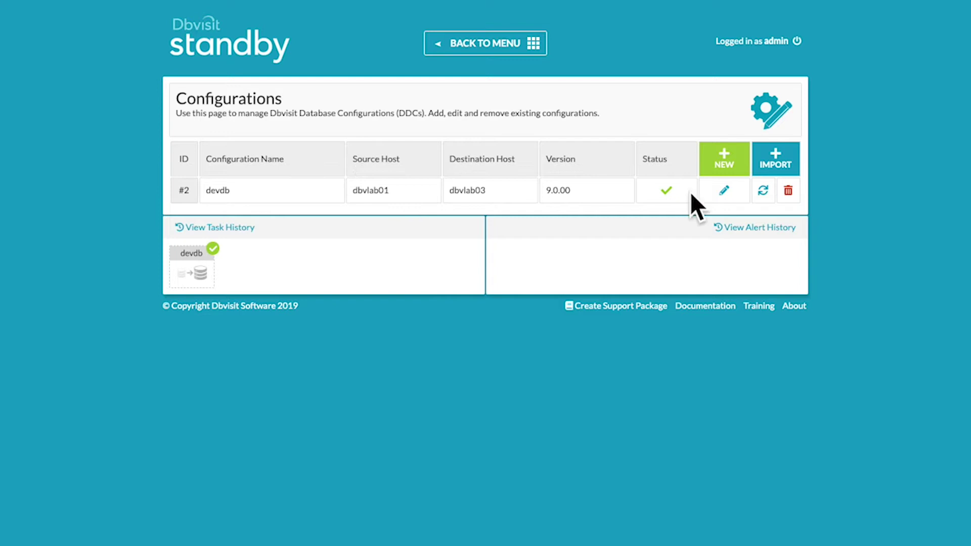
left_click(725, 192)
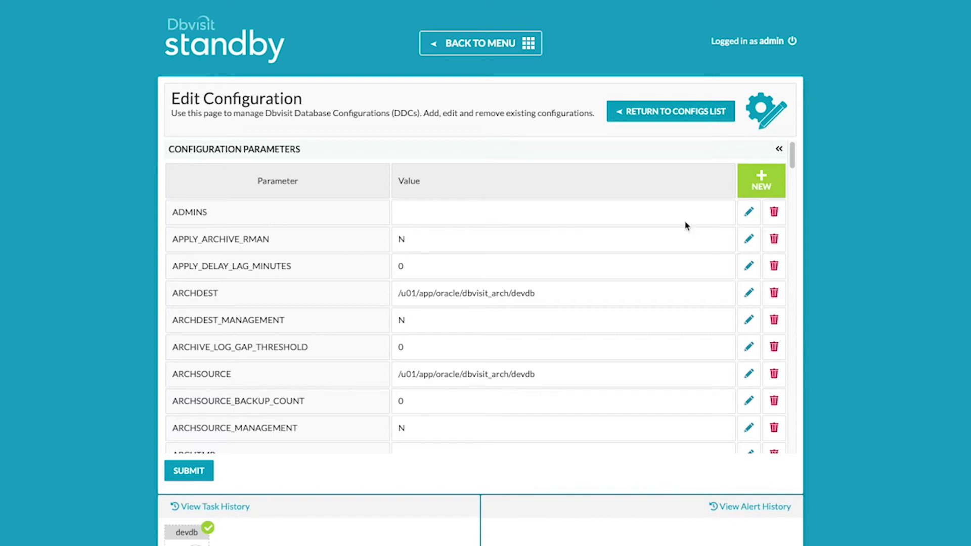
Paste the administrator's e-mail address into the ADMINS parameter and save it.
left_click(748, 214)
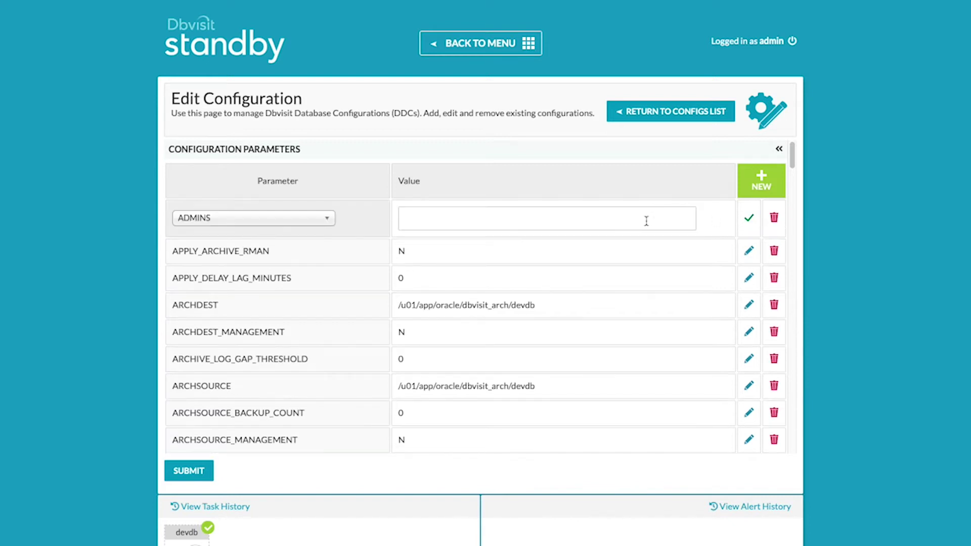
left_click(621, 224)
key("ctrl+v")
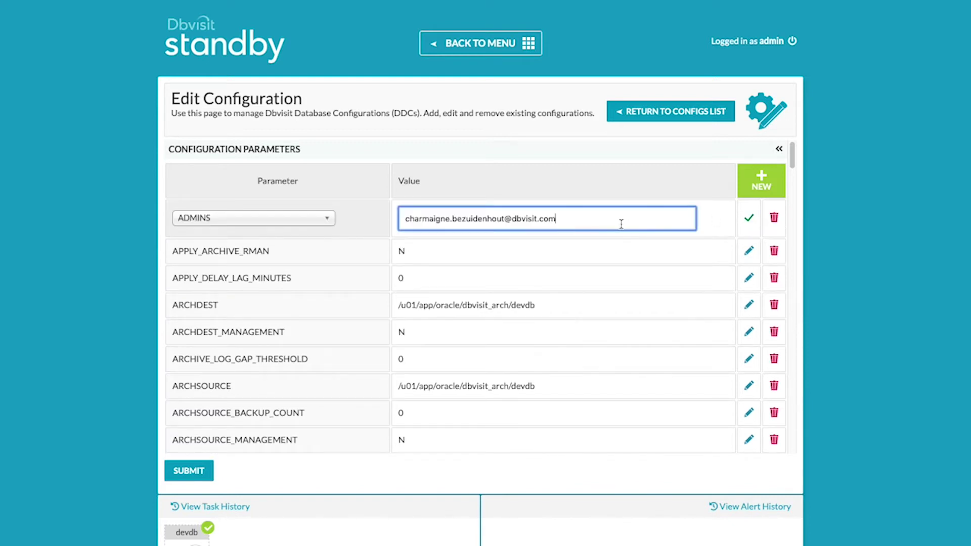
left_click(749, 218)
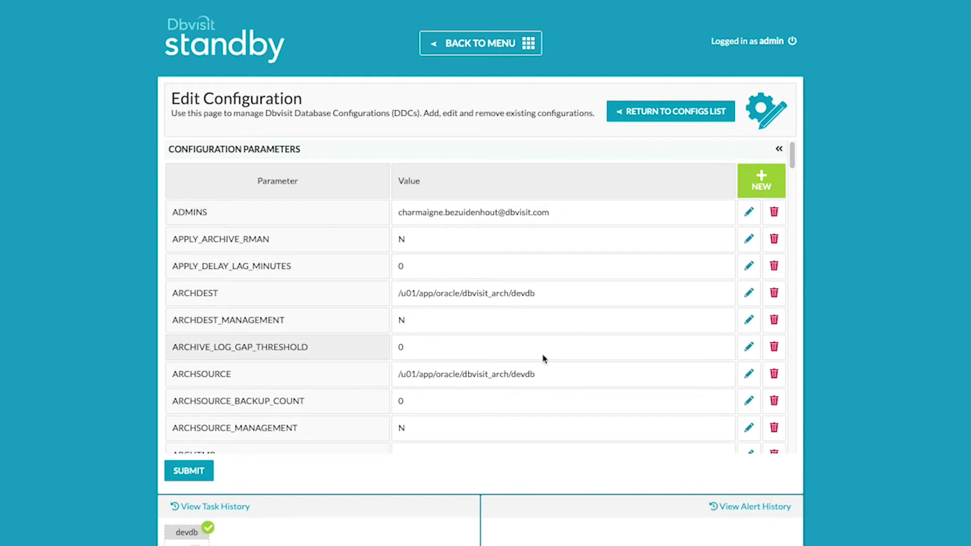
Scroll down the devdb parameter list to reach the MAILCFG rows.
scroll(543, 358, "down", 2)
scroll(543, 358, "down", 10)
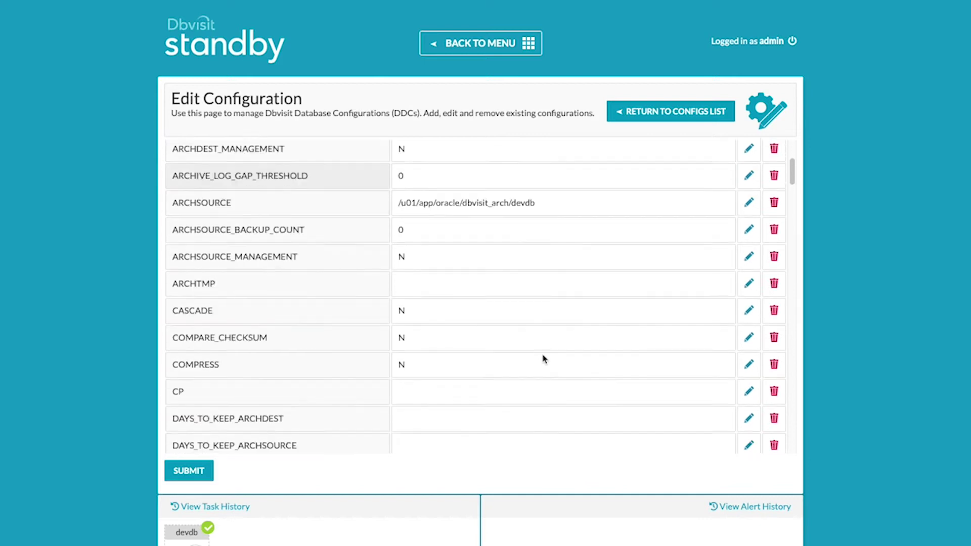
scroll(543, 359, "down", 4)
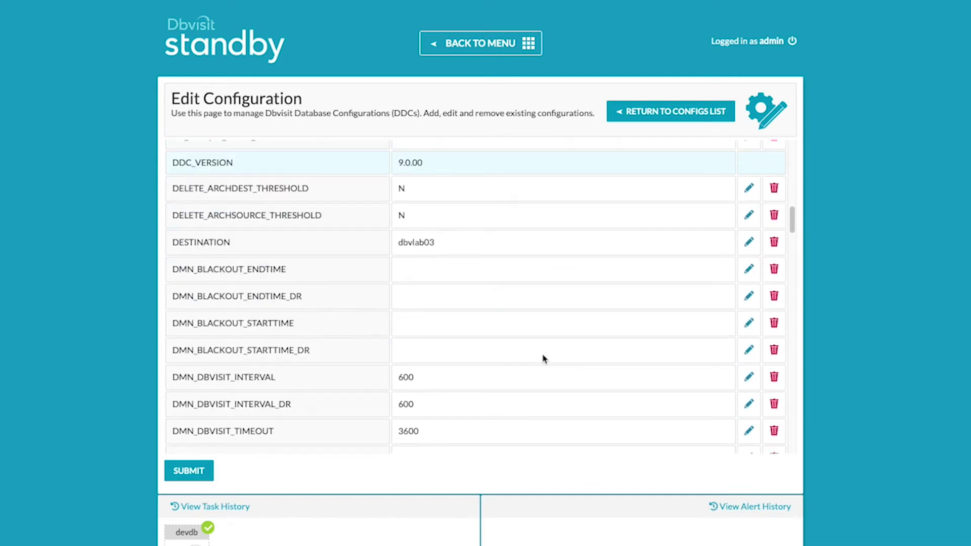
scroll(542, 358, "down", 7)
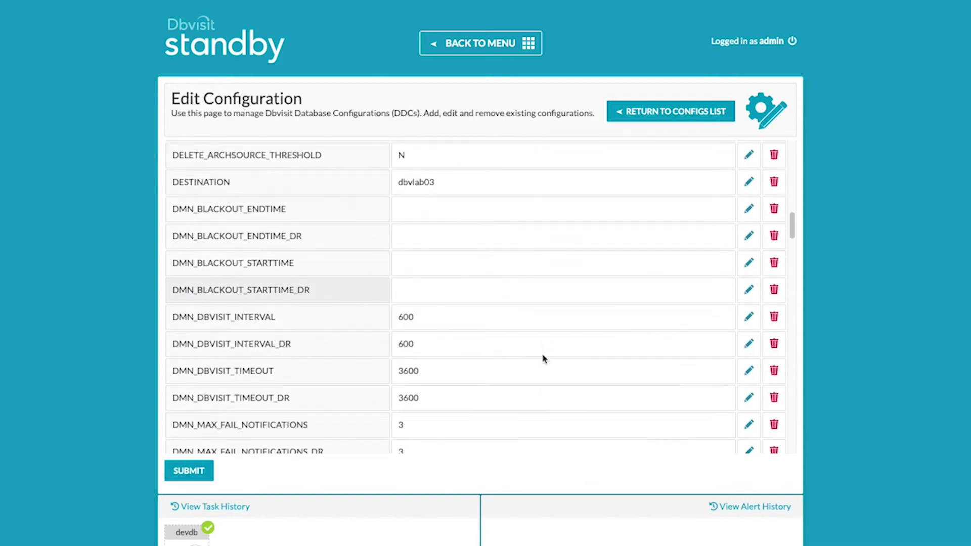
scroll(542, 358, "down", 1)
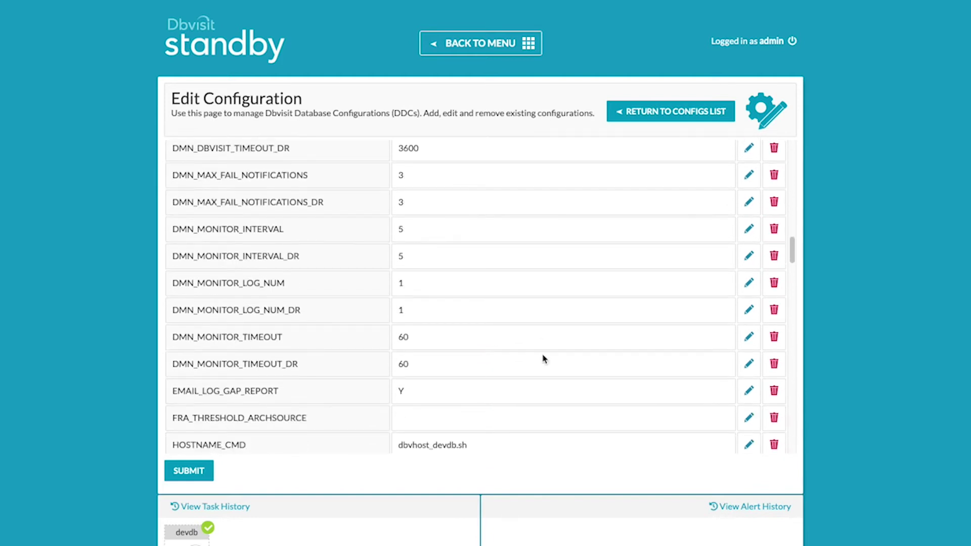
scroll(212, 400, "down", 1)
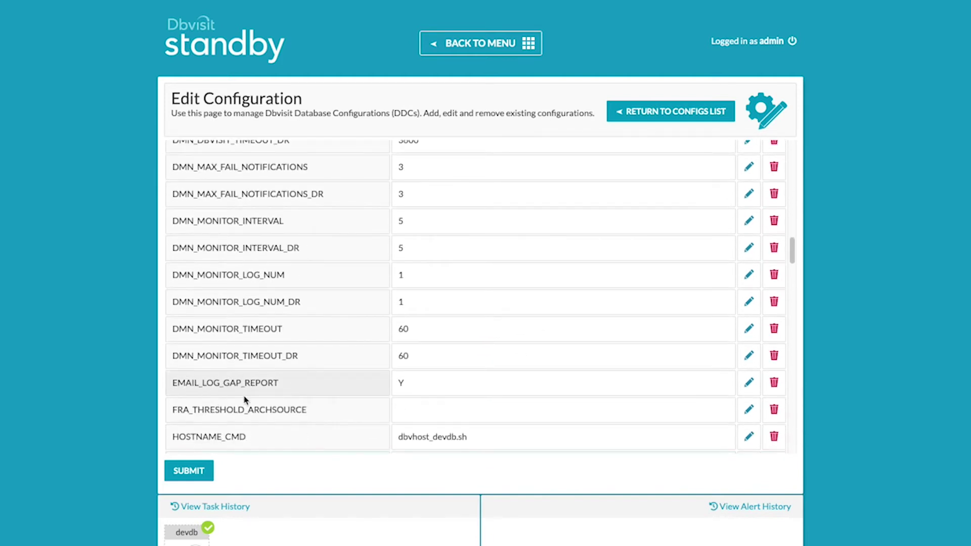
scroll(246, 412, "down", 1)
scroll(245, 412, "down", 3)
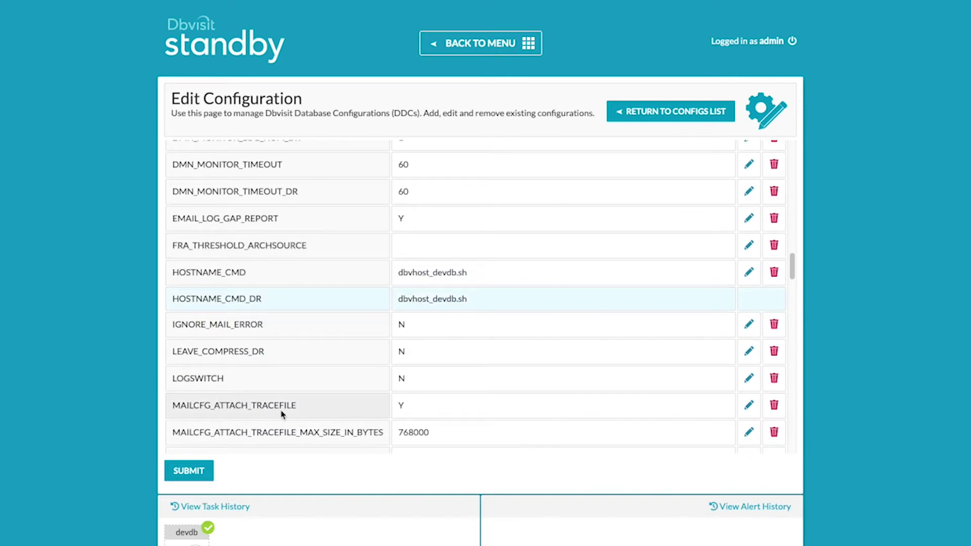
scroll(405, 417, "down", 1)
scroll(262, 414, "down", 1)
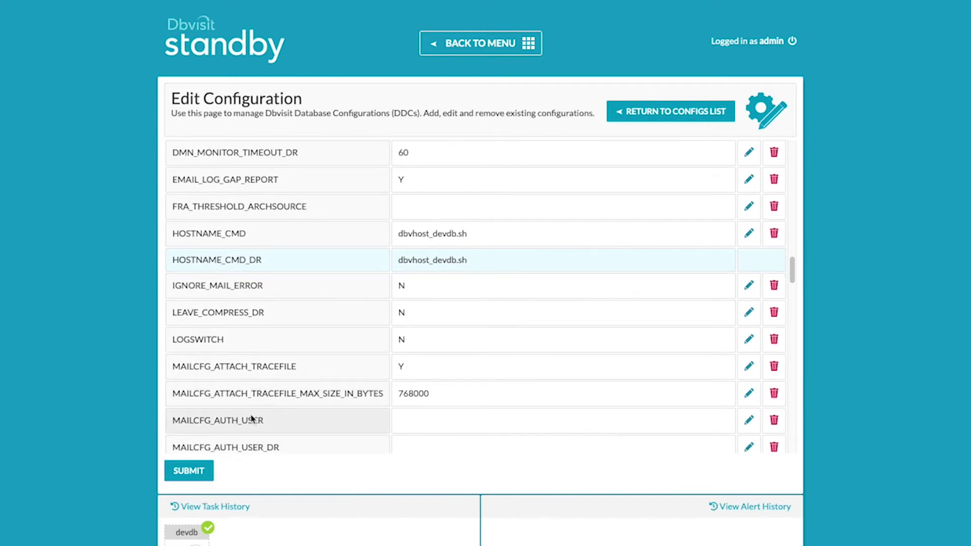
scroll(251, 419, "down", 1)
Set MAILCFG_AUTH_USER and MAILCFG_AUTH_USER_DR to the administrator's e-mail address.
left_click(748, 401)
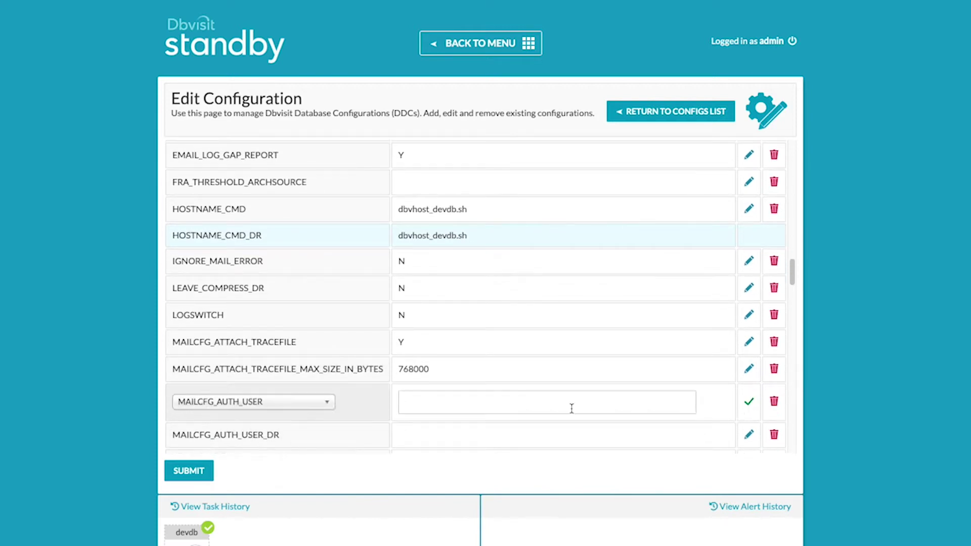
left_click(572, 408)
key("ctrl+v")
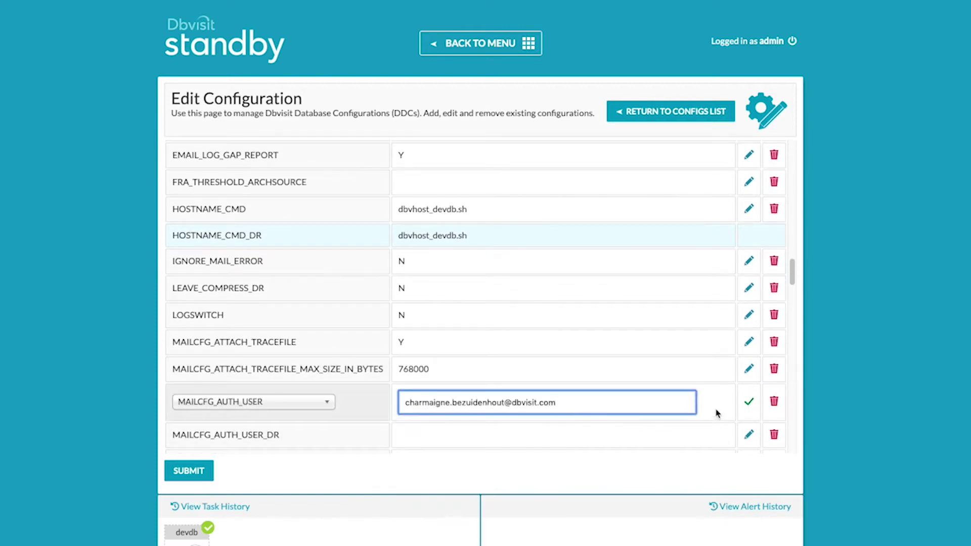
left_click(749, 402)
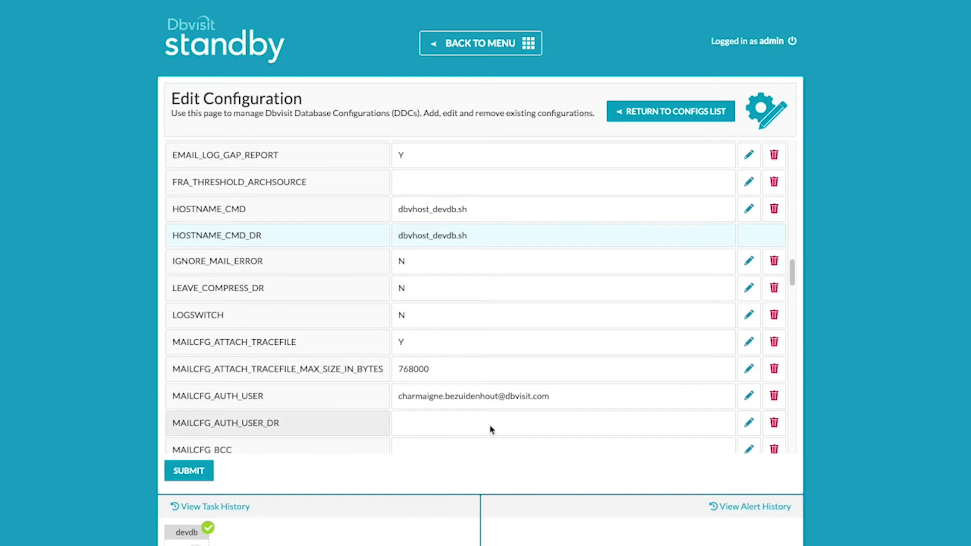
left_click(748, 423)
left_click(592, 430)
key("ctrl+v")
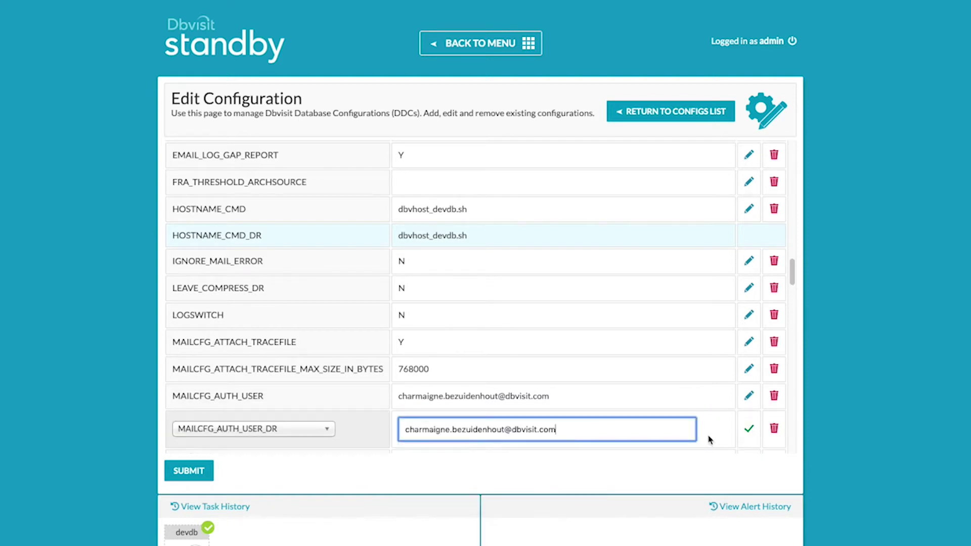
left_click(749, 429)
scroll(585, 430, "down", 1)
scroll(585, 430, "down", 4)
scroll(578, 431, "down", 4)
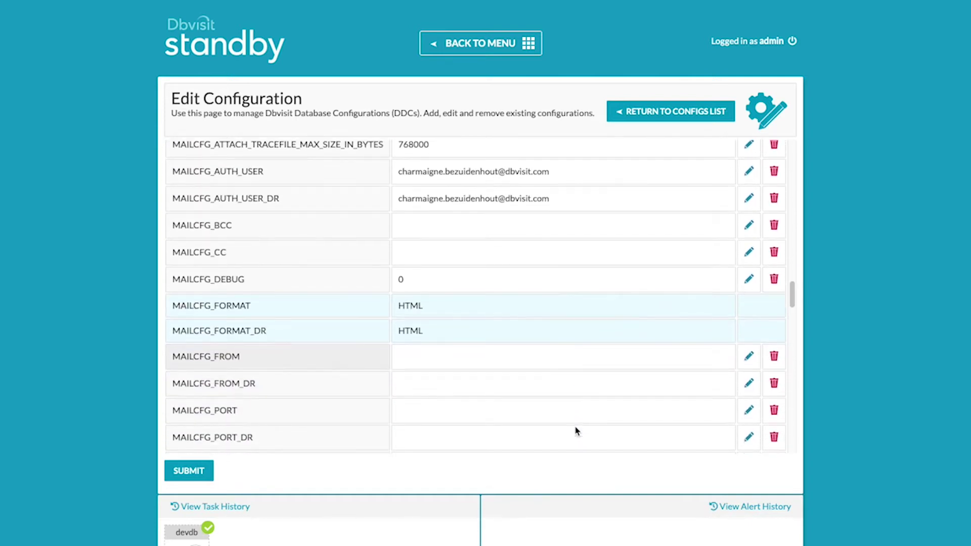
left_click(748, 357)
left_click(524, 364)
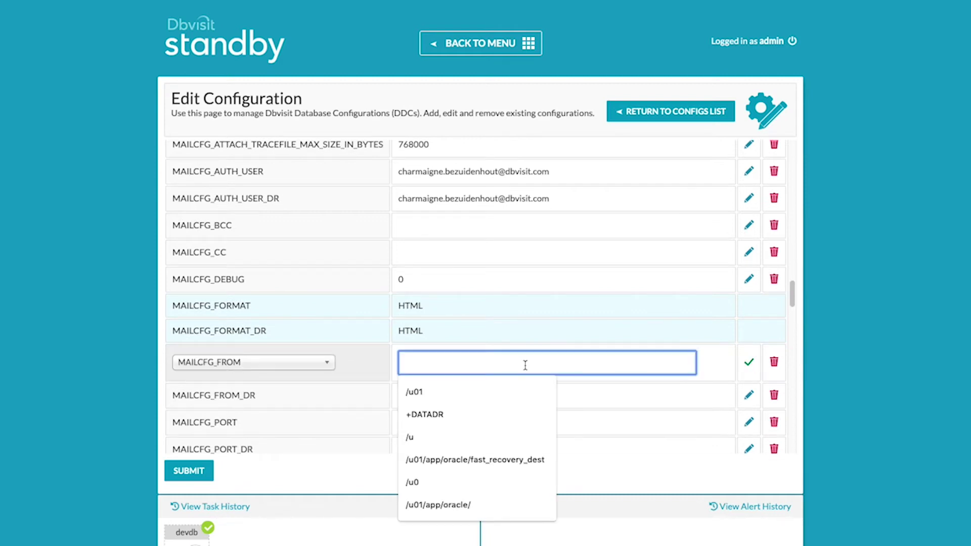
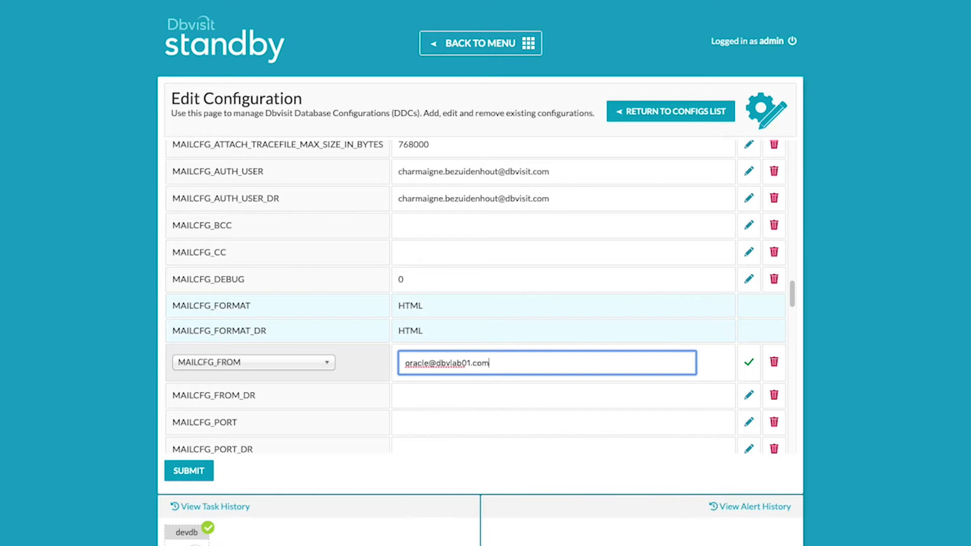
left_click(749, 362)
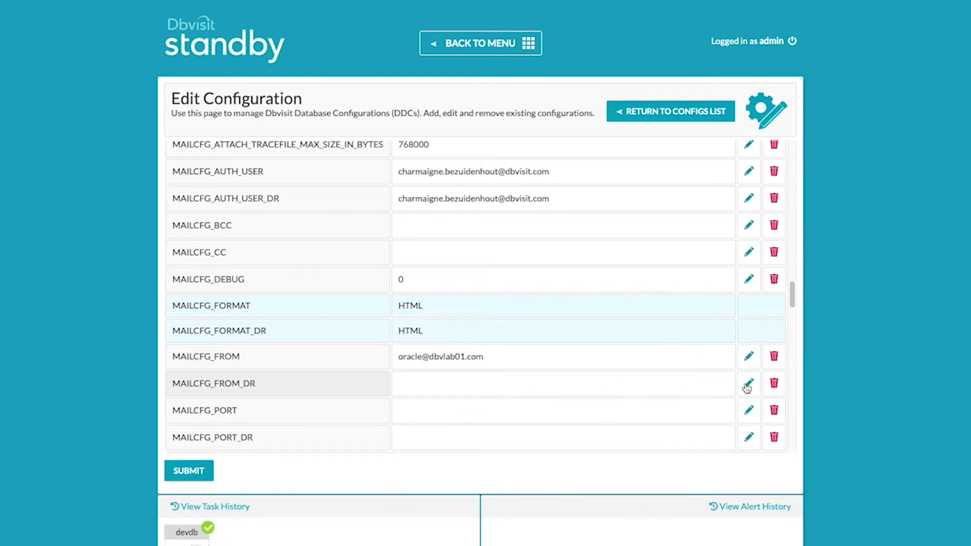
left_click(749, 383)
left_click(691, 384)
left_click_drag(399, 358, 458, 356)
key("ctrl+c")
left_click(422, 384)
key("ctrl+v")
type("3.com")
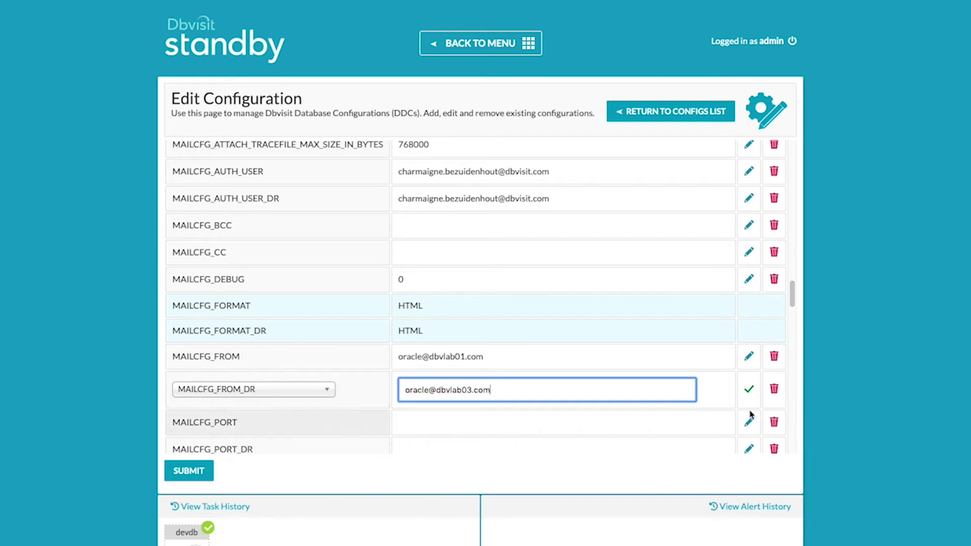
left_click(749, 389)
scroll(418, 418, "down", 1)
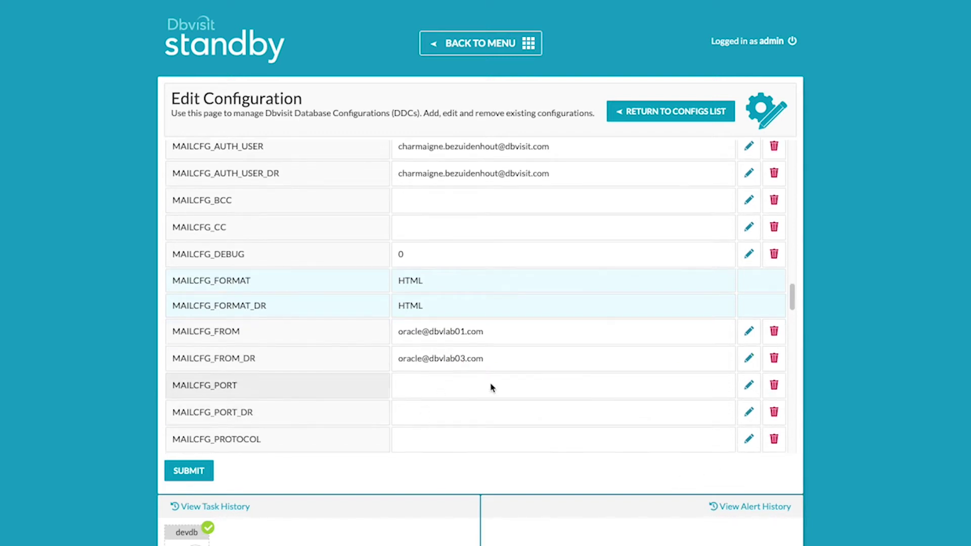
Set MAILCFG_PORT and MAILCFG_PORT_DR to 465.
left_click(749, 386)
left_click(686, 387)
type("465")
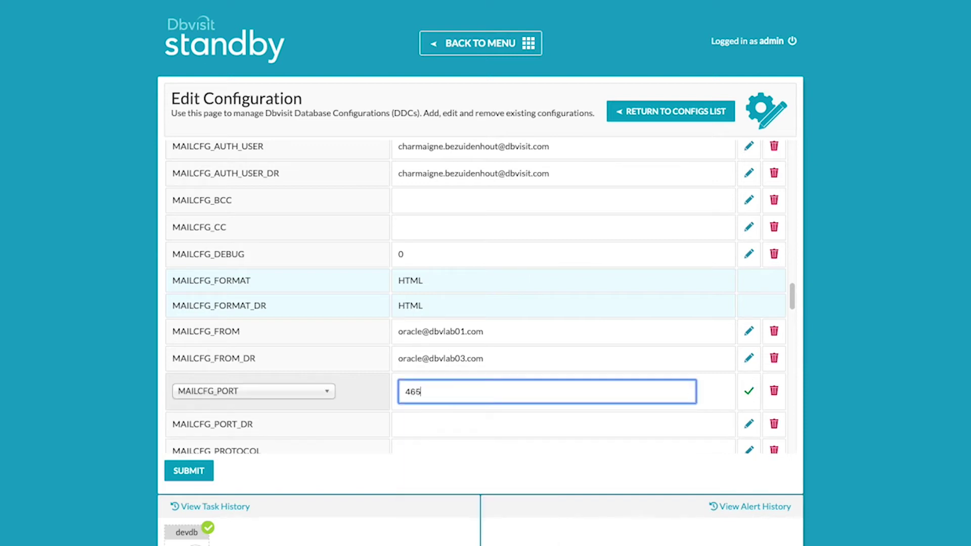
left_click(749, 392)
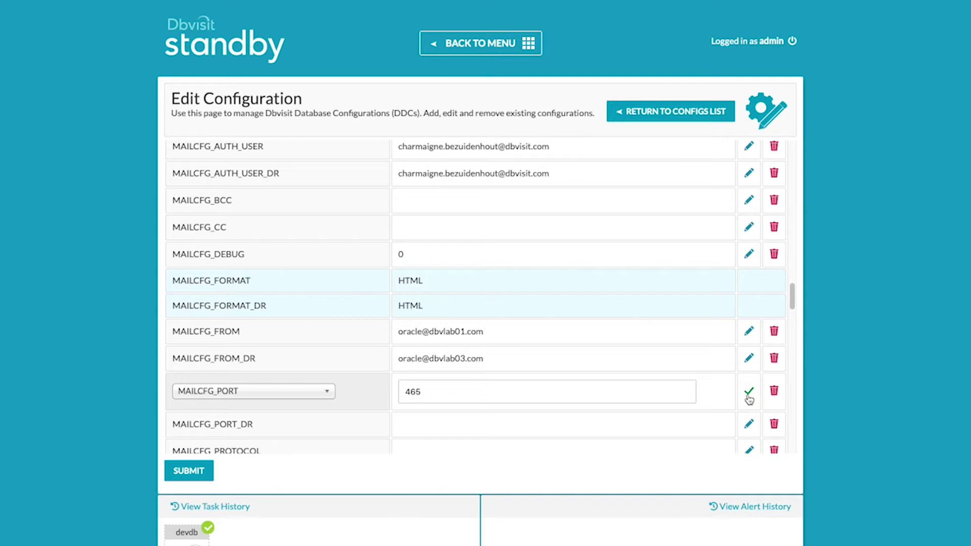
left_click(749, 413)
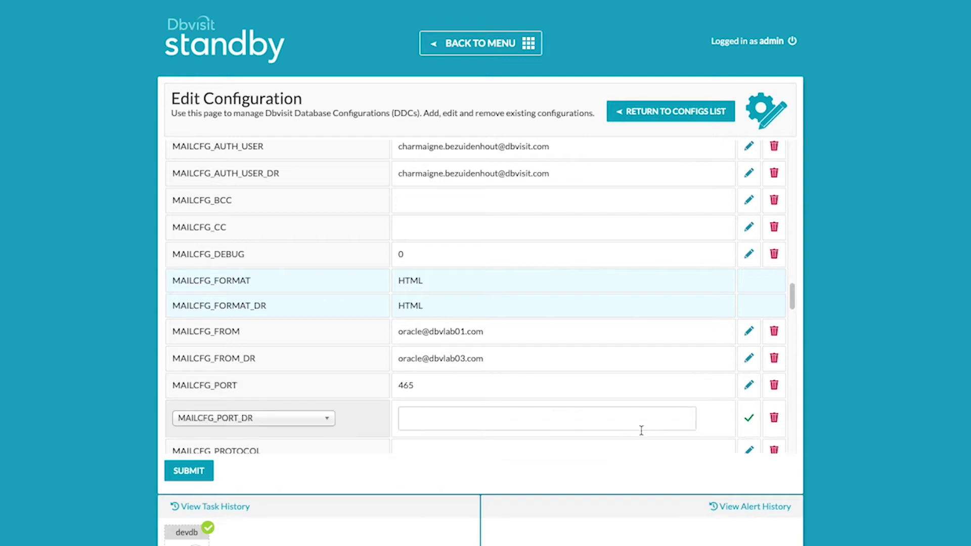
left_click(555, 421)
type("465")
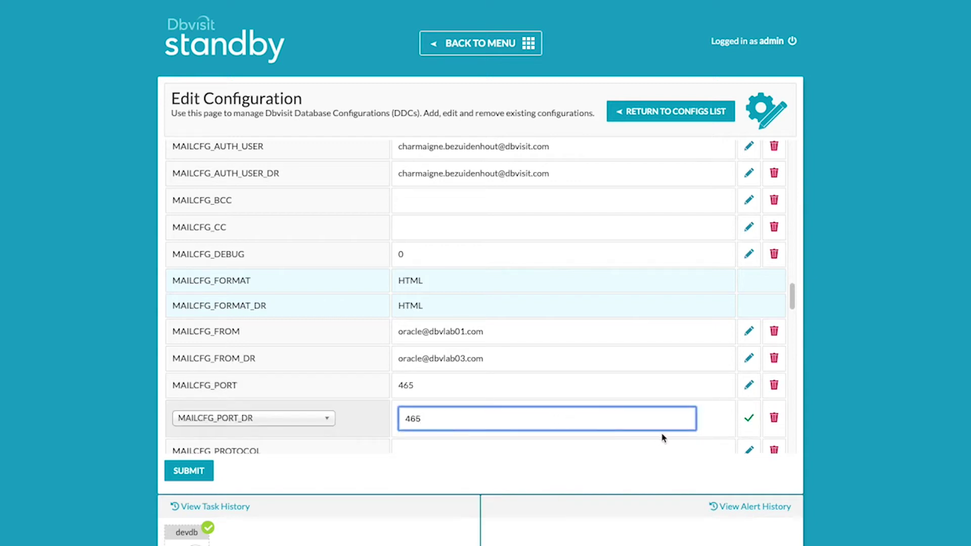
left_click(749, 418)
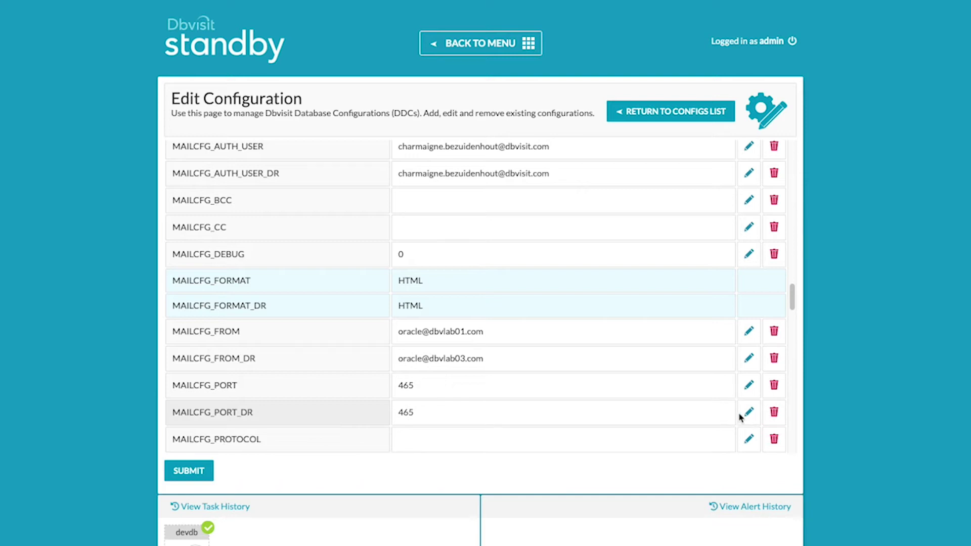
Set MAILCFG_PROTOCOL to SSL.
scroll(744, 420, "down", 1)
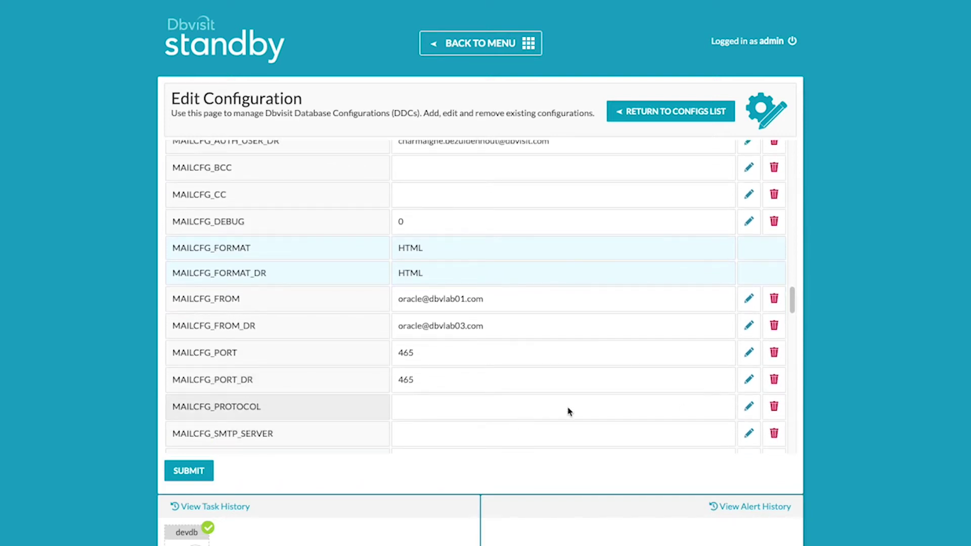
left_click(749, 406)
left_click(590, 413)
type("SSL")
left_click(749, 412)
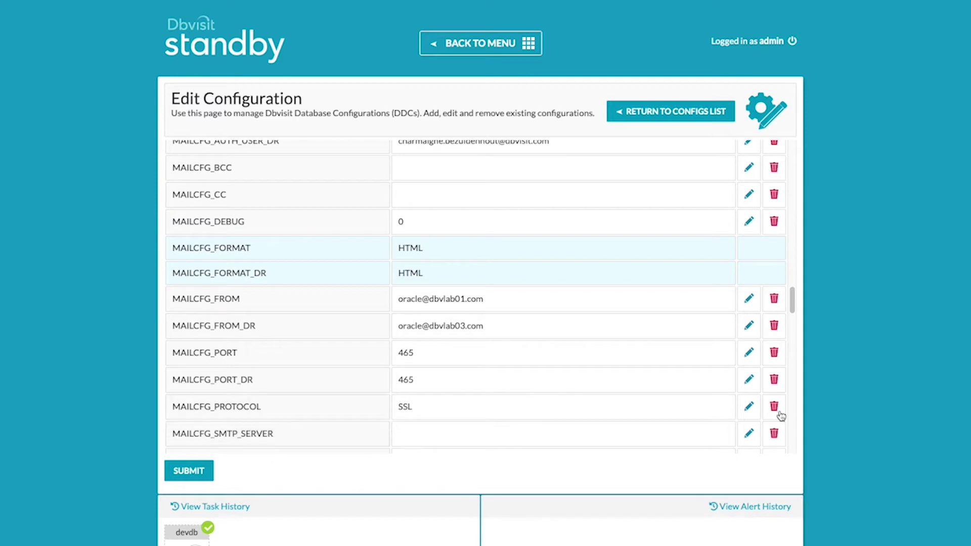
Set MAILCFG_SMTP_SERVER and MAILCFG_SMTP_SERVER_DR to smtp.gmail.com.
left_click(749, 433)
left_click(665, 440)
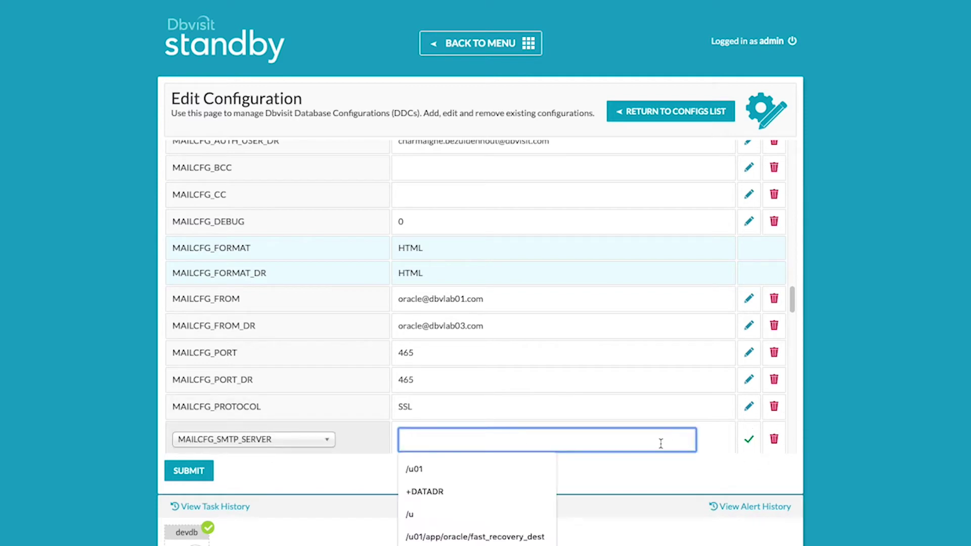
type("smtp.gmail.com")
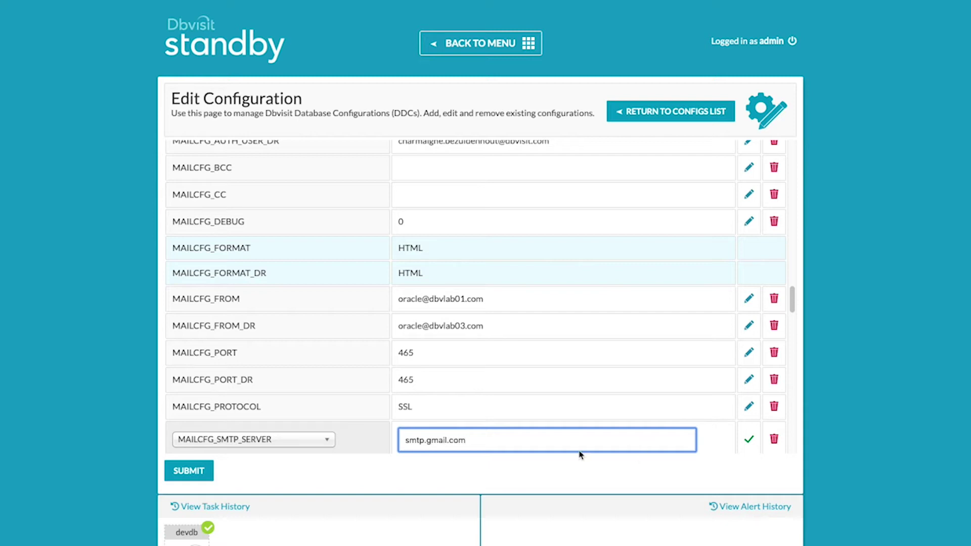
left_click_drag(483, 442, 394, 438)
key("ctrl+c")
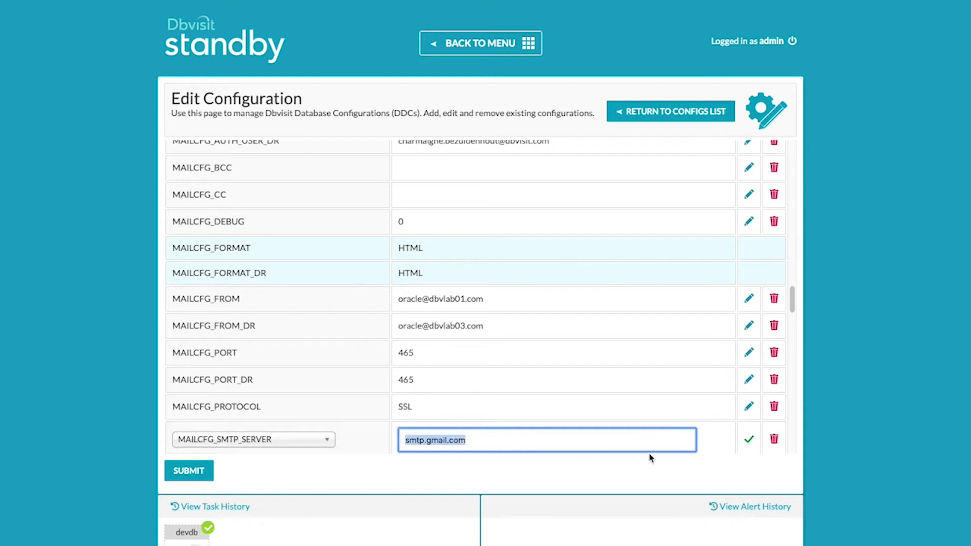
left_click(749, 439)
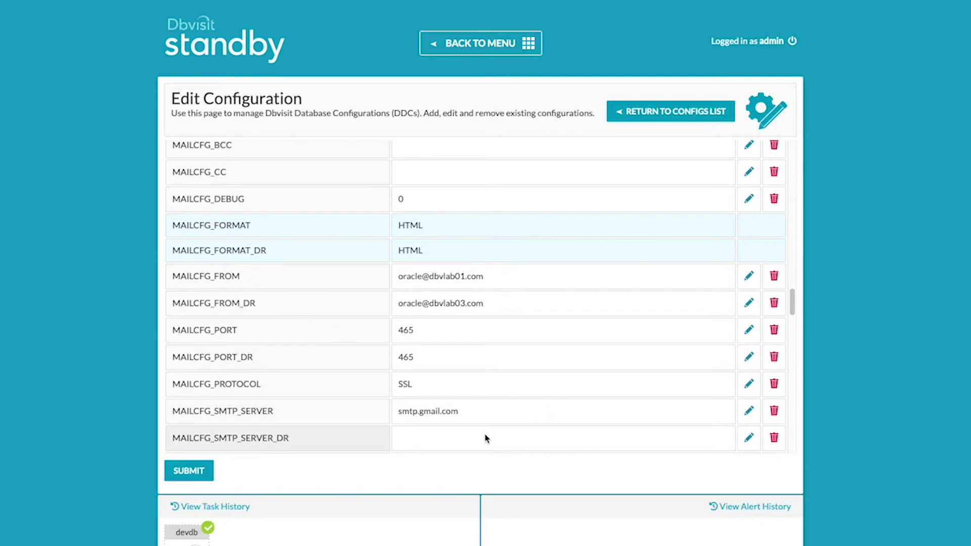
left_click(748, 437)
left_click(613, 435)
key("ctrl+v")
left_click(749, 442)
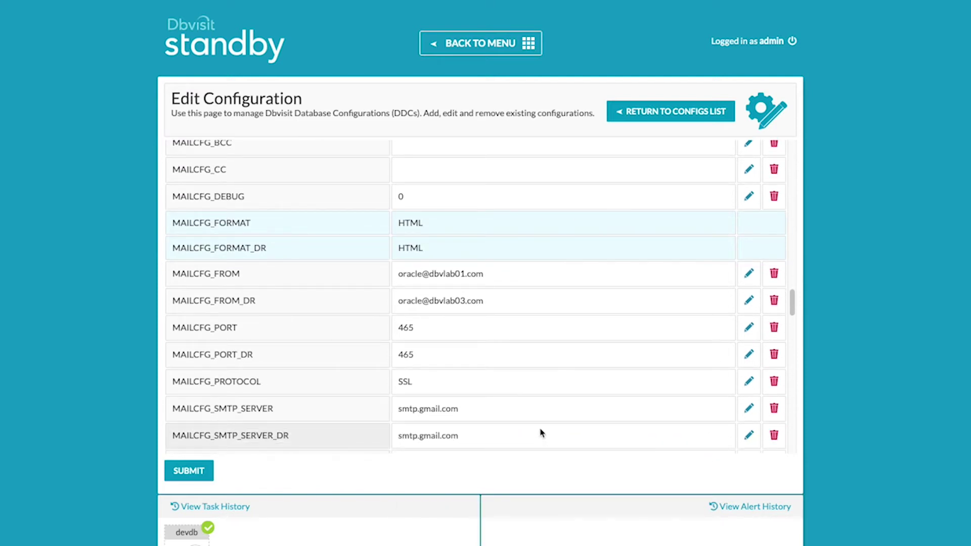
scroll(540, 431, "down", 2)
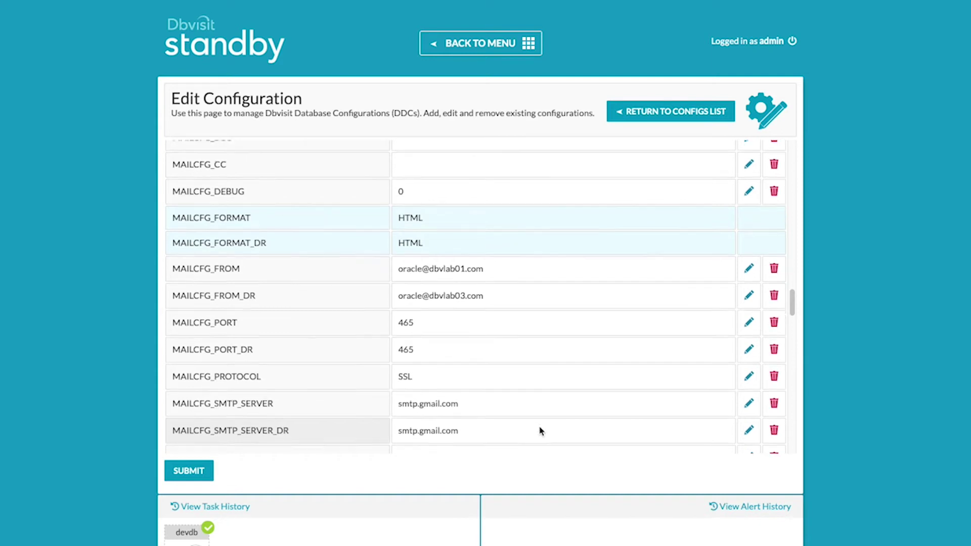
scroll(540, 430, "down", 6)
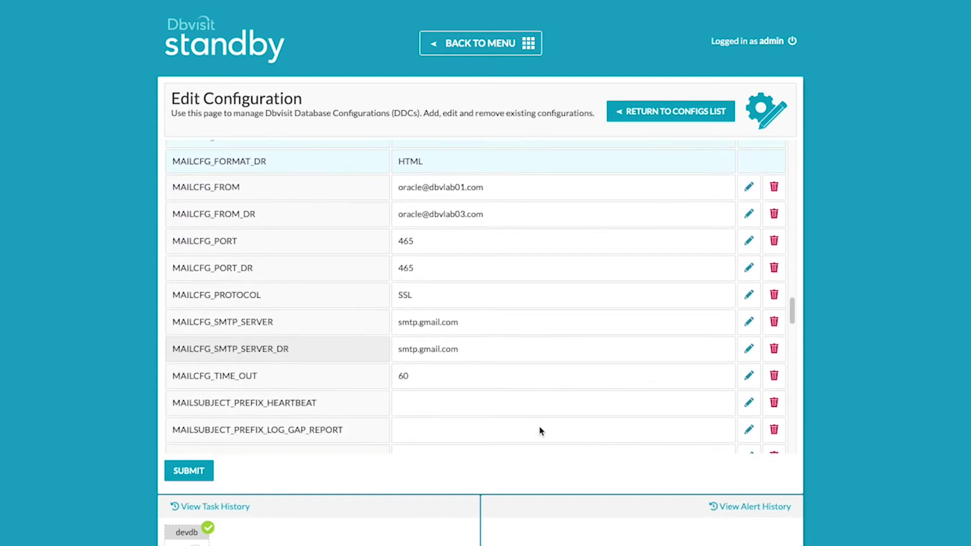
Scroll down and change SEND_MAIL_FLAG and SEND_MAIL_FLAG_DR from N to Y.
scroll(540, 431, "down", 18)
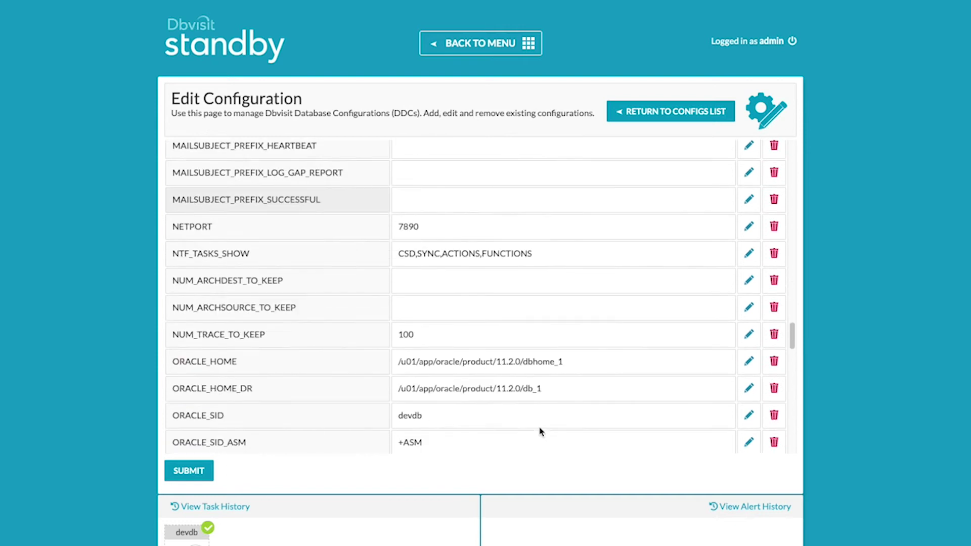
scroll(541, 430, "down", 8)
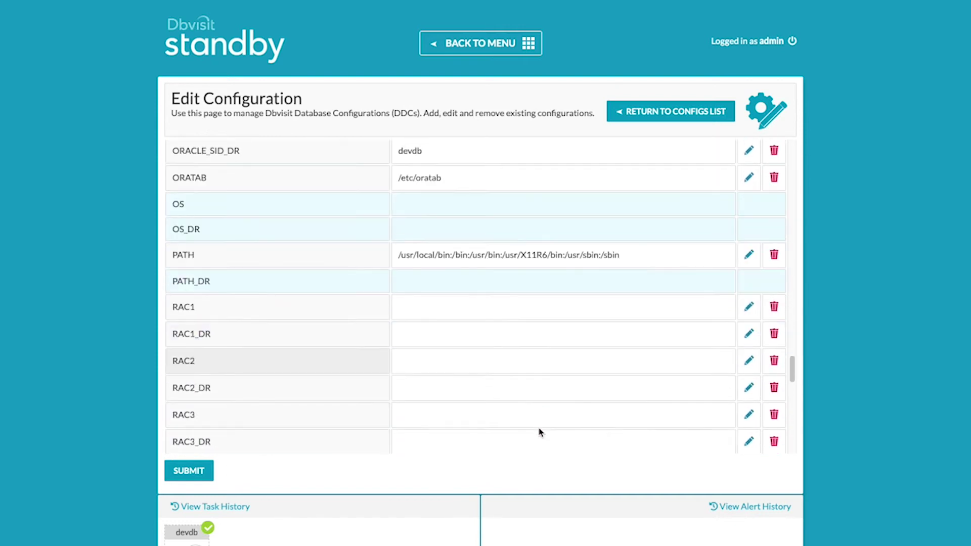
scroll(540, 432, "down", 6)
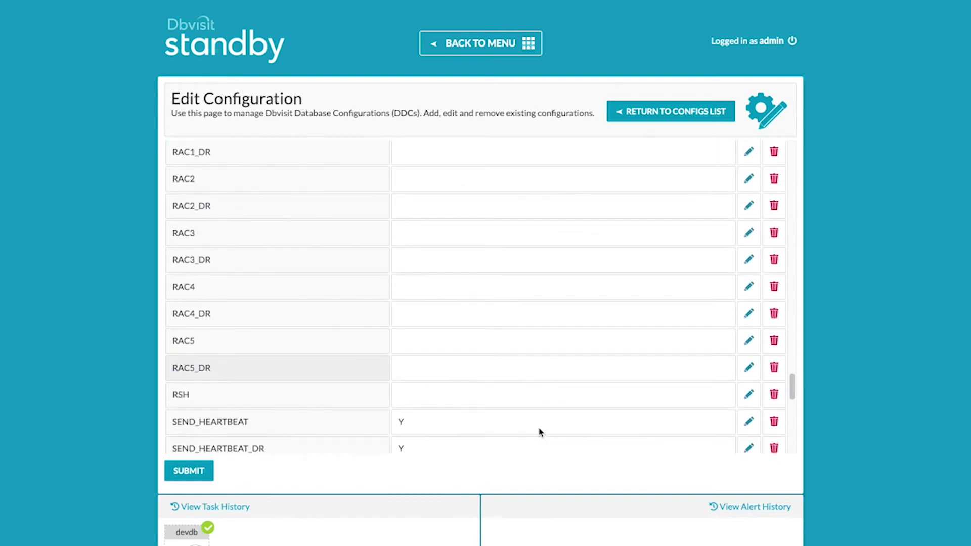
scroll(540, 431, "down", 1)
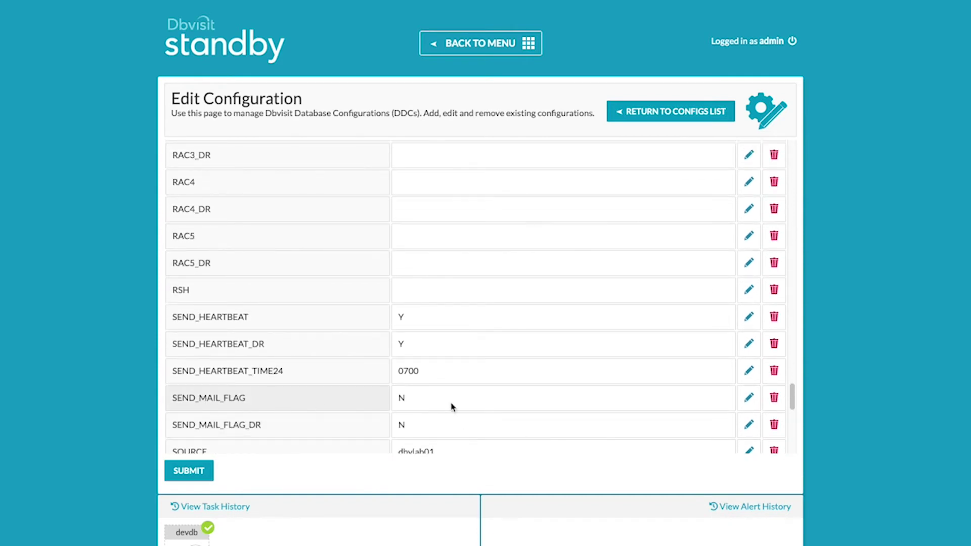
left_click(749, 401)
left_click(450, 406)
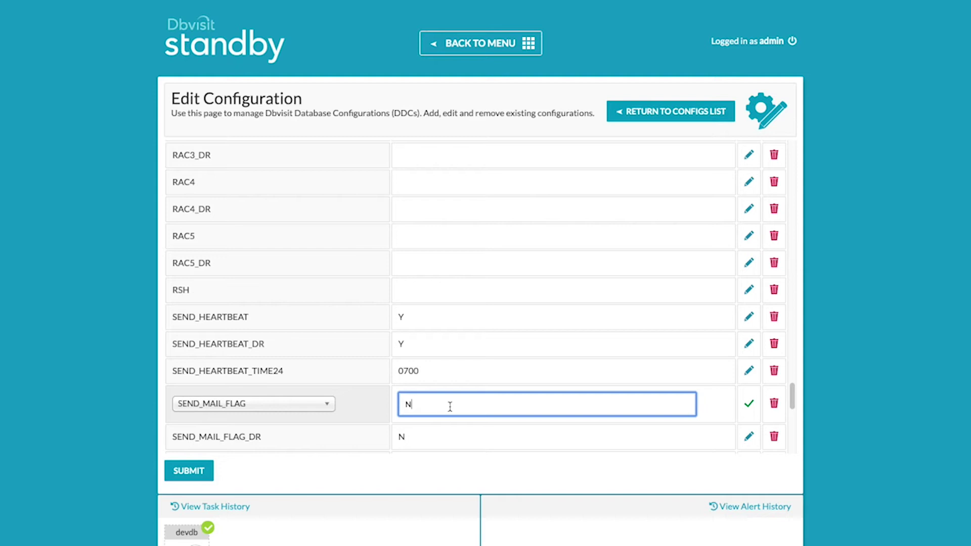
type("Y")
left_click(749, 403)
left_click(749, 425)
left_click(567, 438)
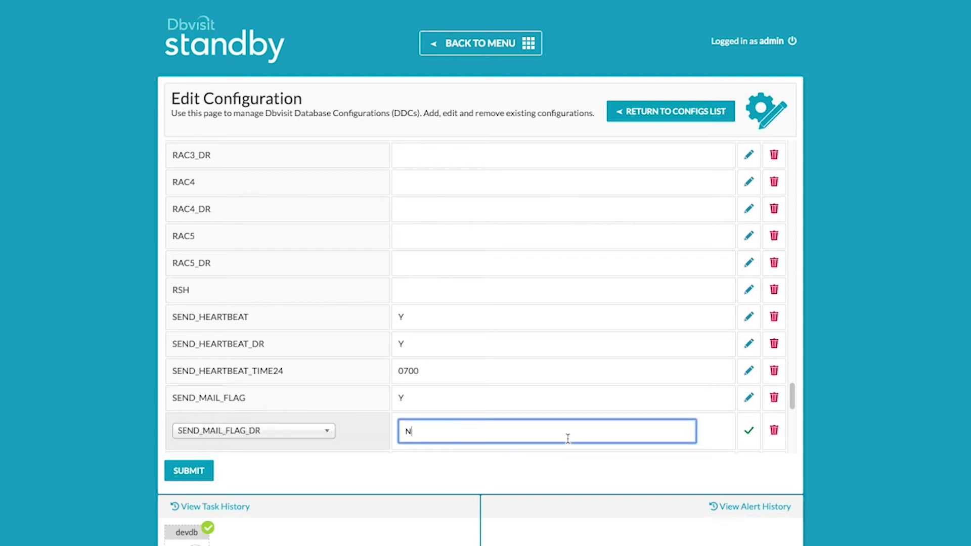
left_click(749, 431)
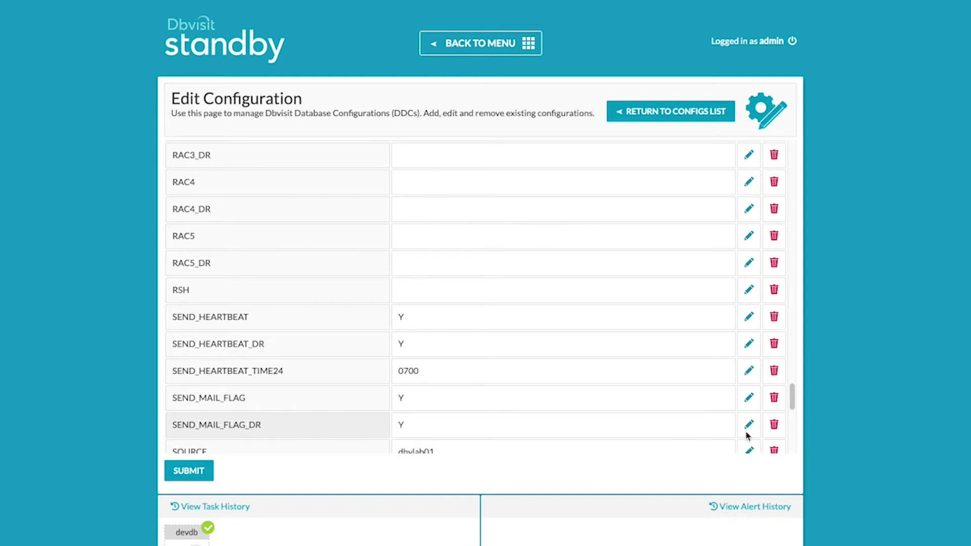
Scroll through the parameters to check SUCCESSMAIL and SUCCESSMAIL_DR read Y, then scroll back up.
scroll(632, 427, "down", 2)
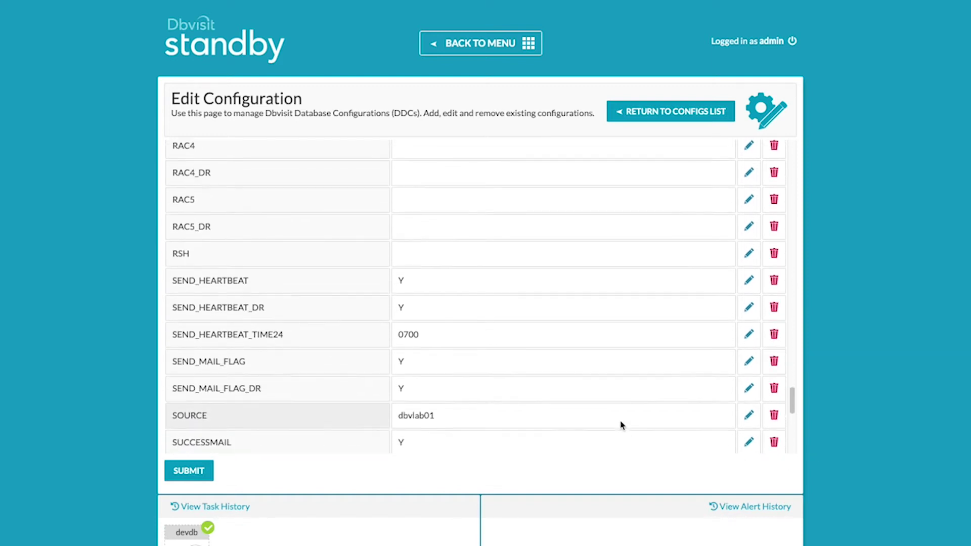
scroll(622, 426, "down", 1)
scroll(506, 447, "down", 1)
scroll(506, 448, "down", 1)
scroll(506, 448, "down", 1)
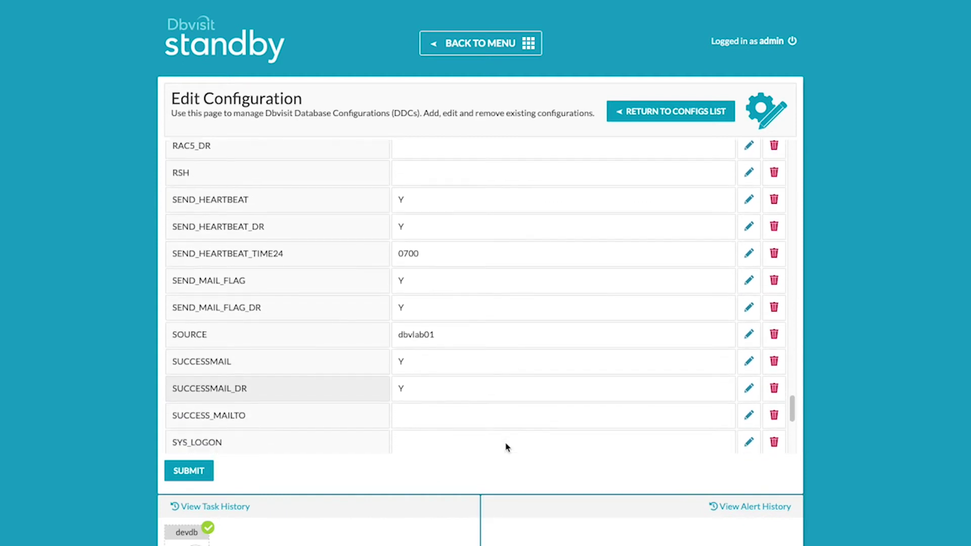
scroll(506, 447, "down", 1)
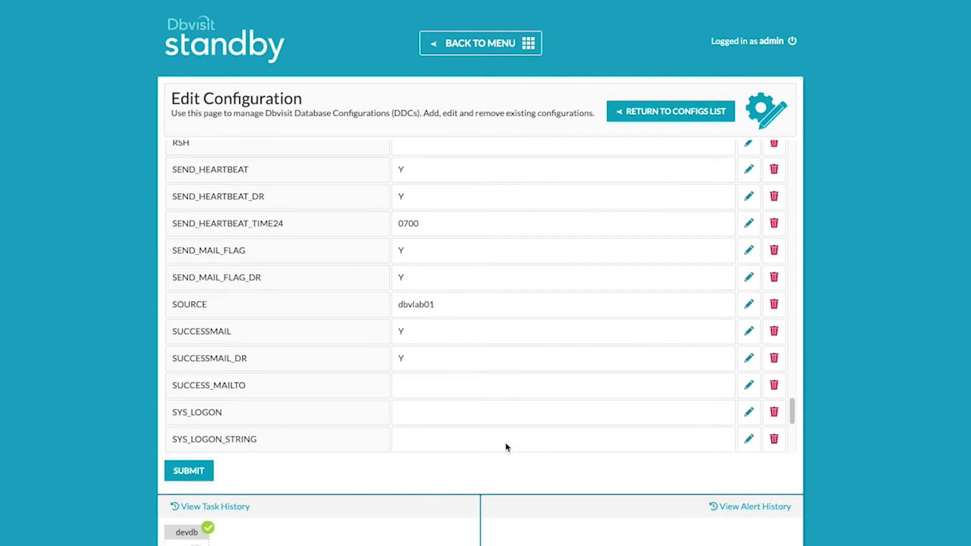
scroll(506, 447, "down", 1)
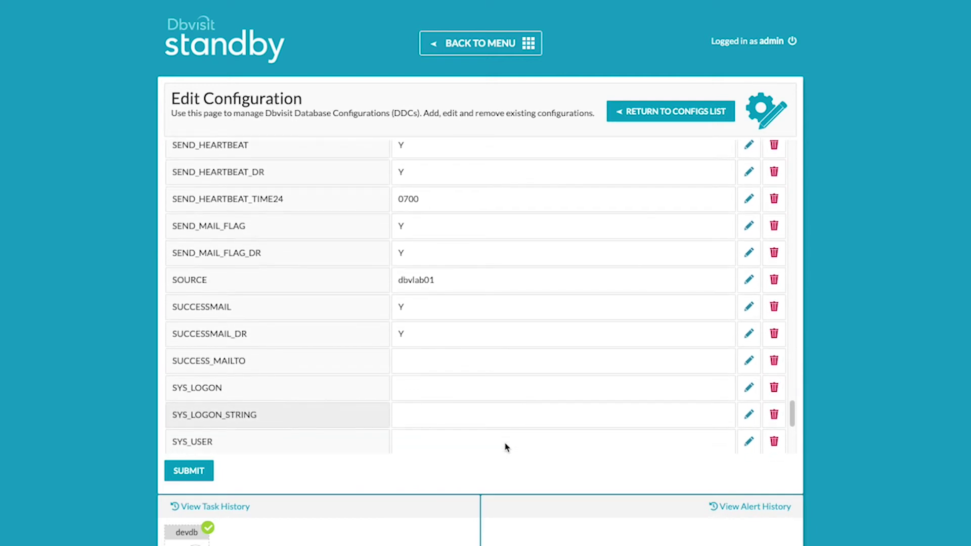
scroll(506, 448, "down", 1)
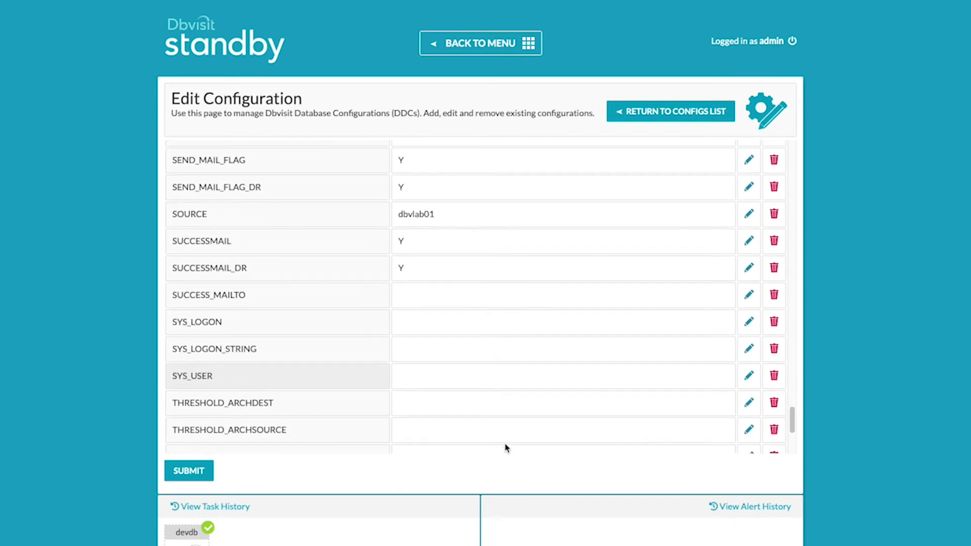
scroll(506, 447, "down", 1)
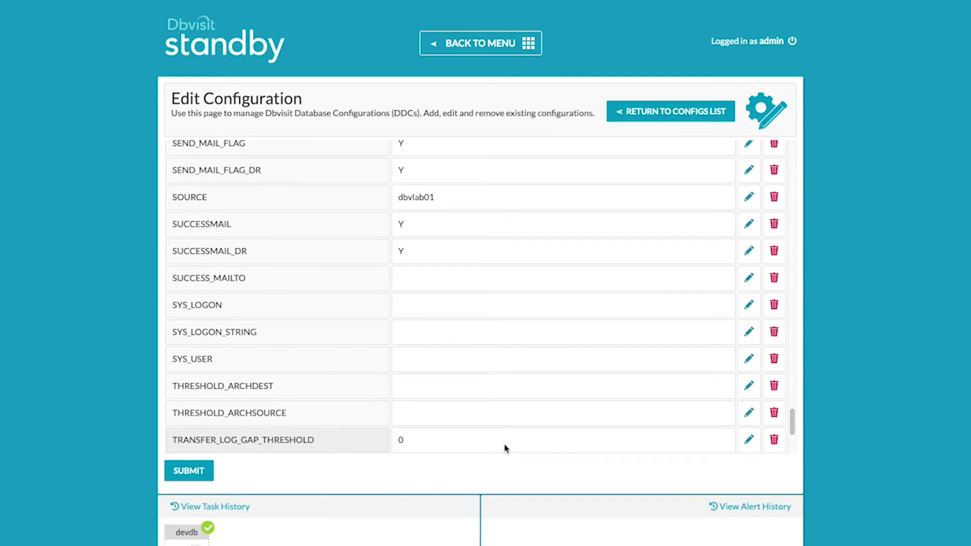
scroll(506, 448, "down", 2)
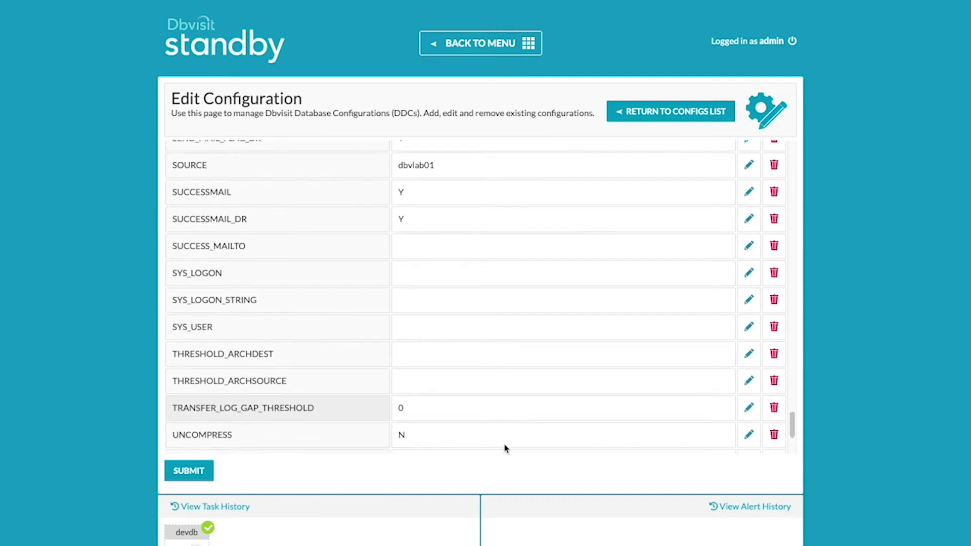
scroll(504, 448, "down", 1)
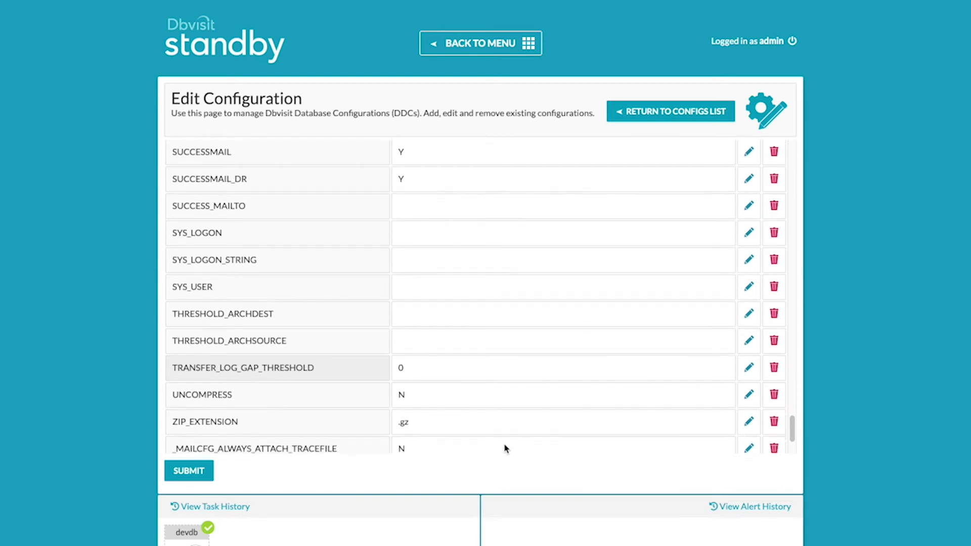
scroll(505, 448, "down", 1)
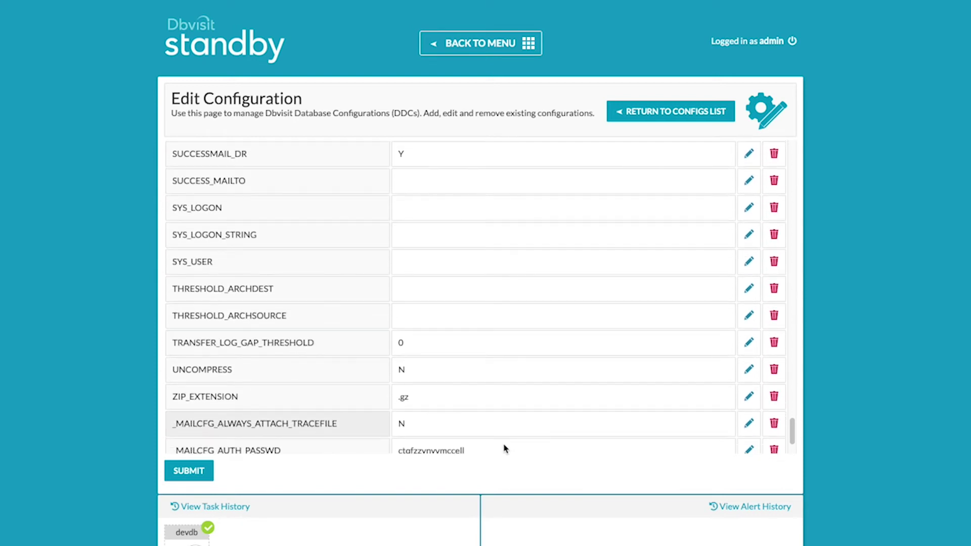
scroll(504, 448, "up", 1)
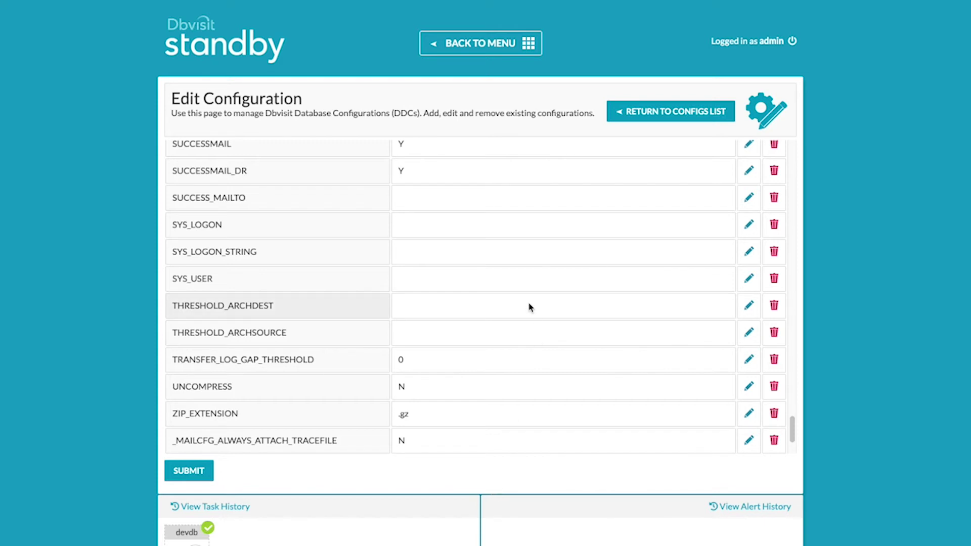
scroll(536, 306, "up", 15)
scroll(539, 310, "up", 15)
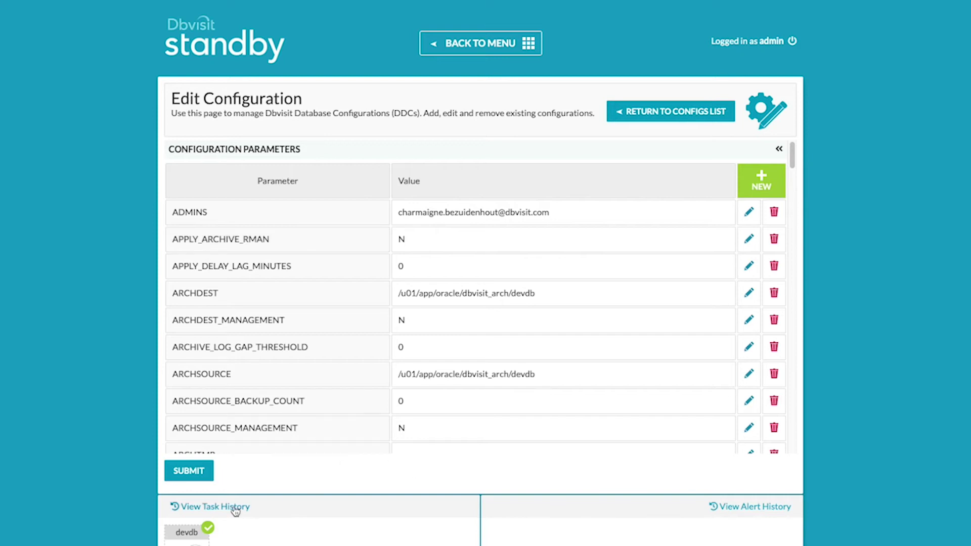
Submit the devdb configuration changes and go to Database Actions from the main menu.
left_click(199, 475)
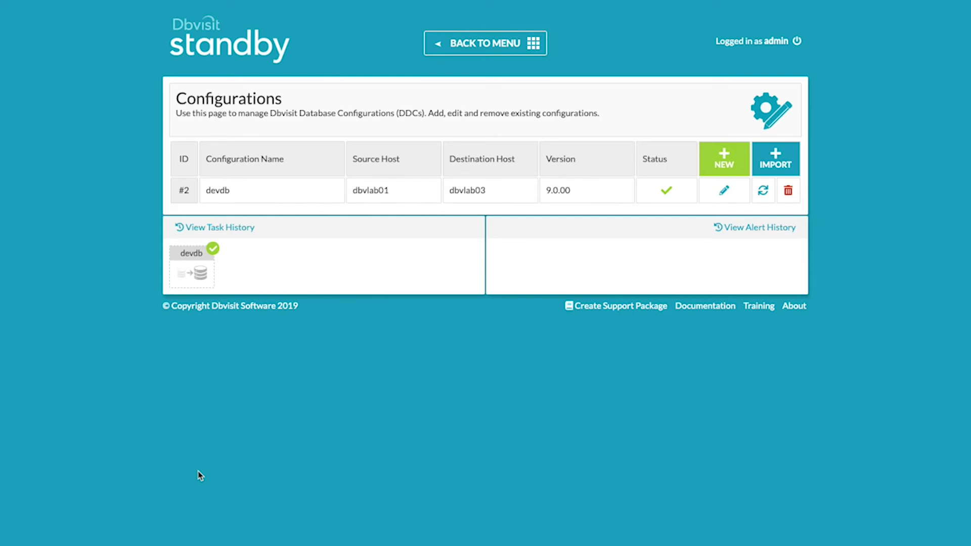
left_click(485, 51)
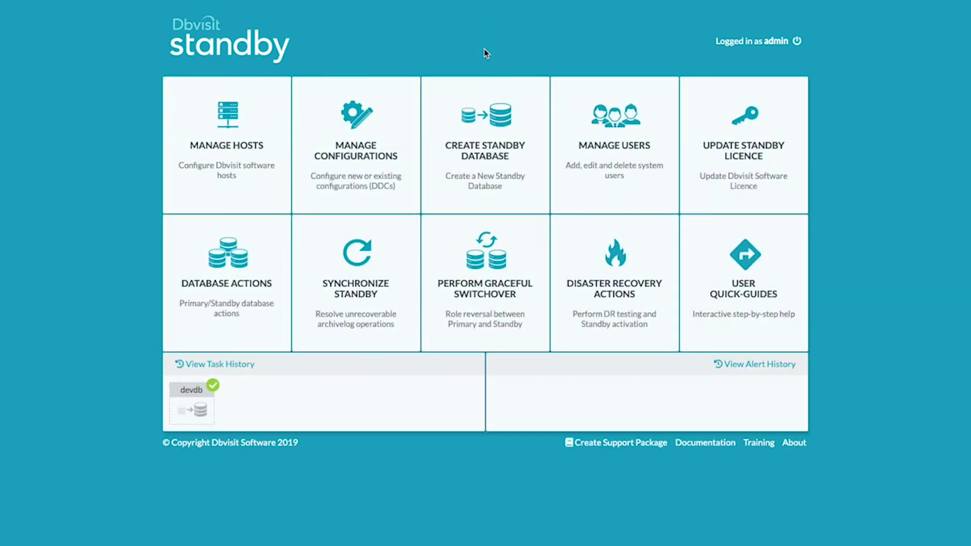
left_click(235, 307)
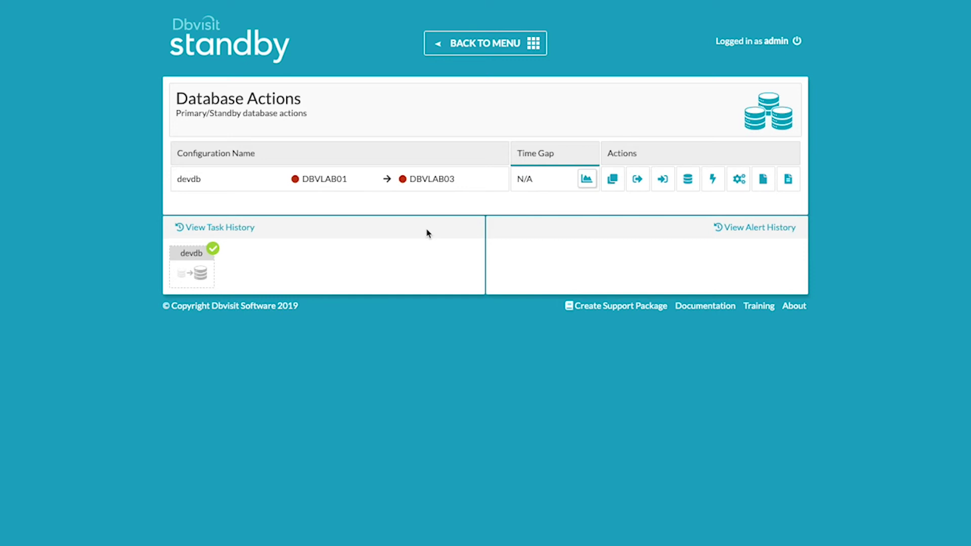
Send devdb's archive logs from dbvlab01 to dbvlab03 and follow the task until it succeeds.
left_click(637, 180)
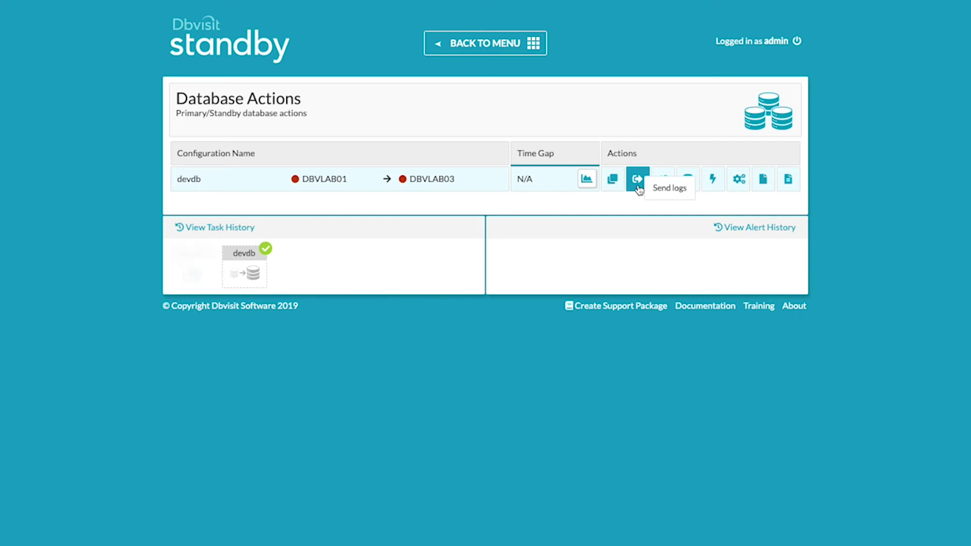
left_click(193, 271)
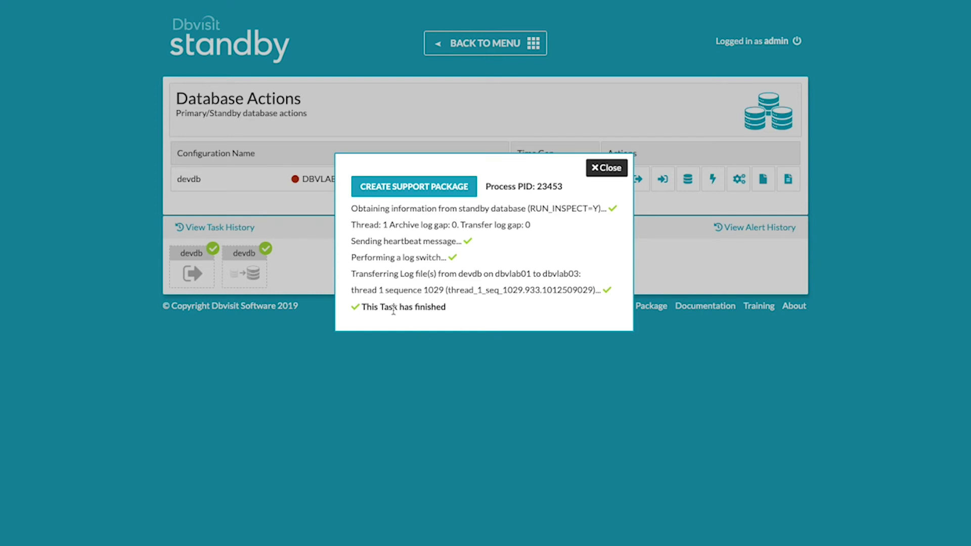
left_click(612, 169)
mouse_move(241, 271)
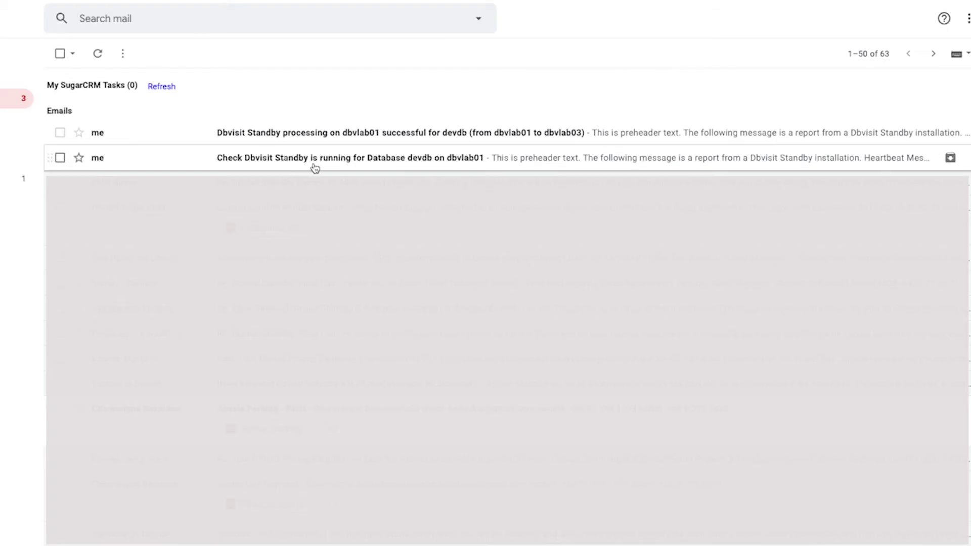
Read the 'Check Dbvisit Standby is running' and dbvlab01 processing-successful emails in Gmail.
left_click_drag(314, 167, 314, 166)
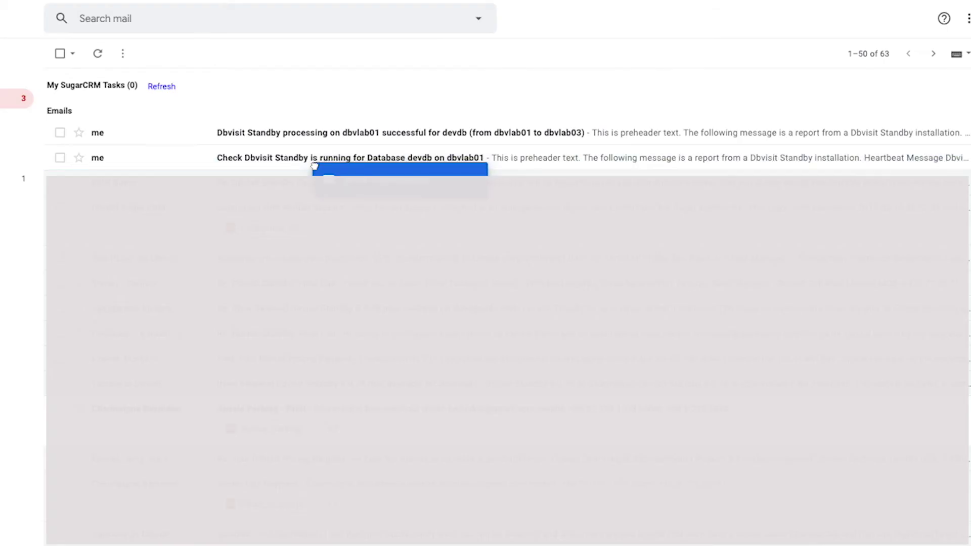
left_click(314, 164)
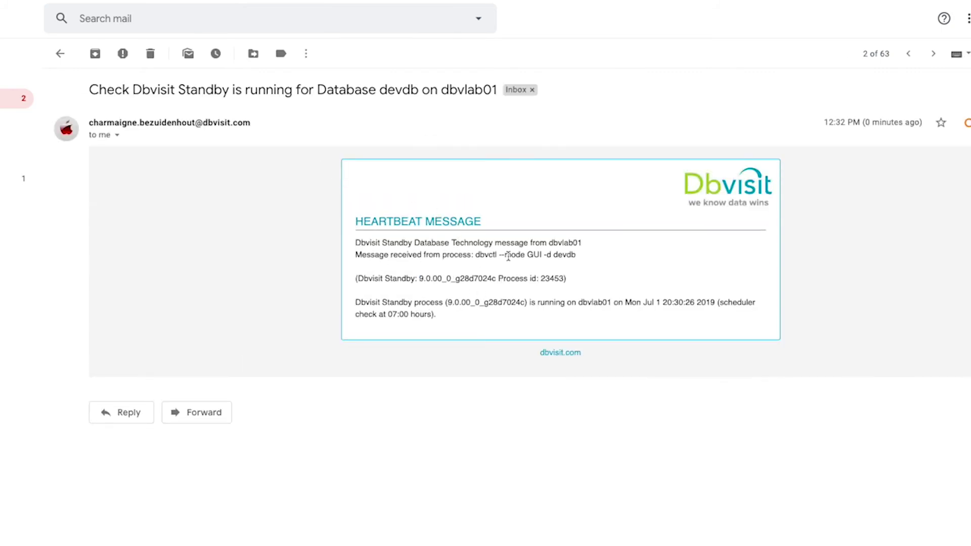
left_click(60, 54)
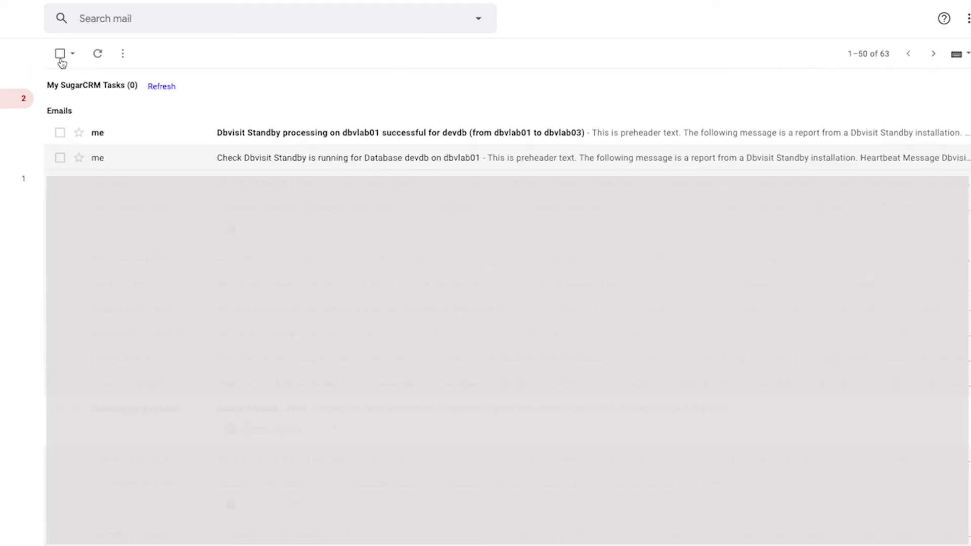
left_click(416, 134)
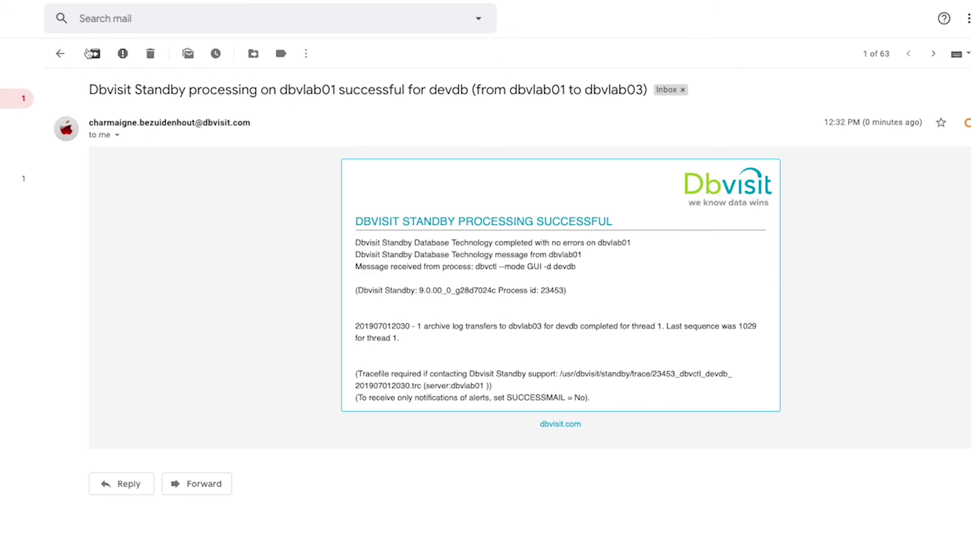
left_click(60, 54)
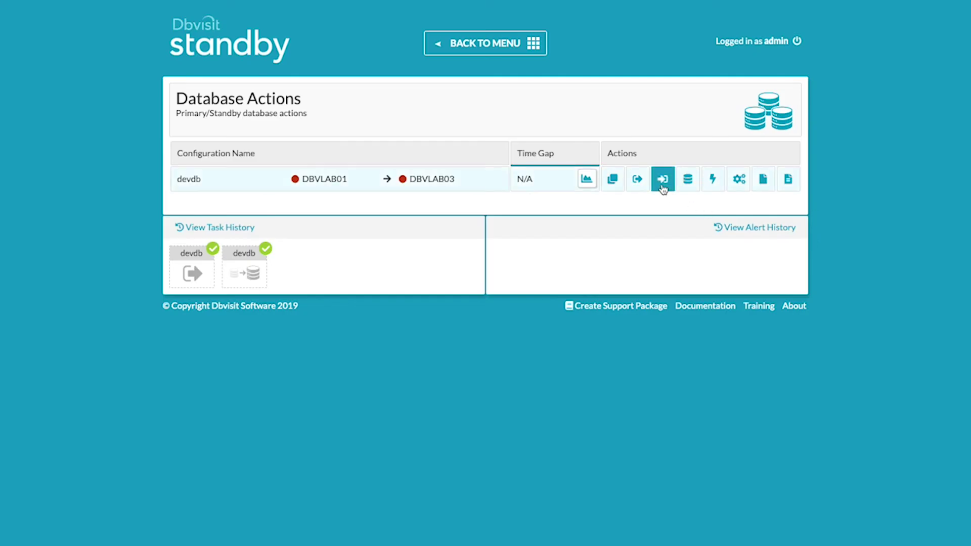
Apply the transferred logs on the devdb standby and review the task details.
left_click(662, 185)
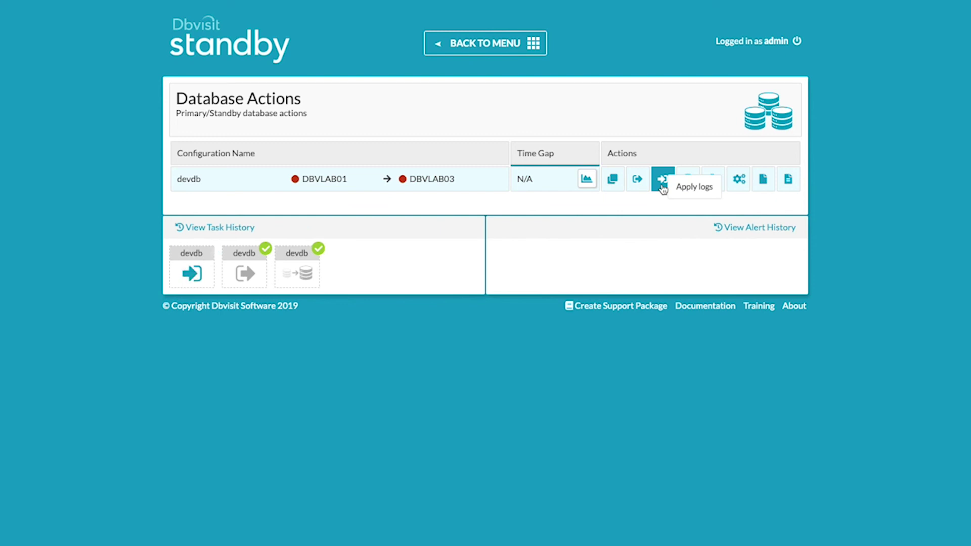
left_click(195, 266)
left_click(641, 167)
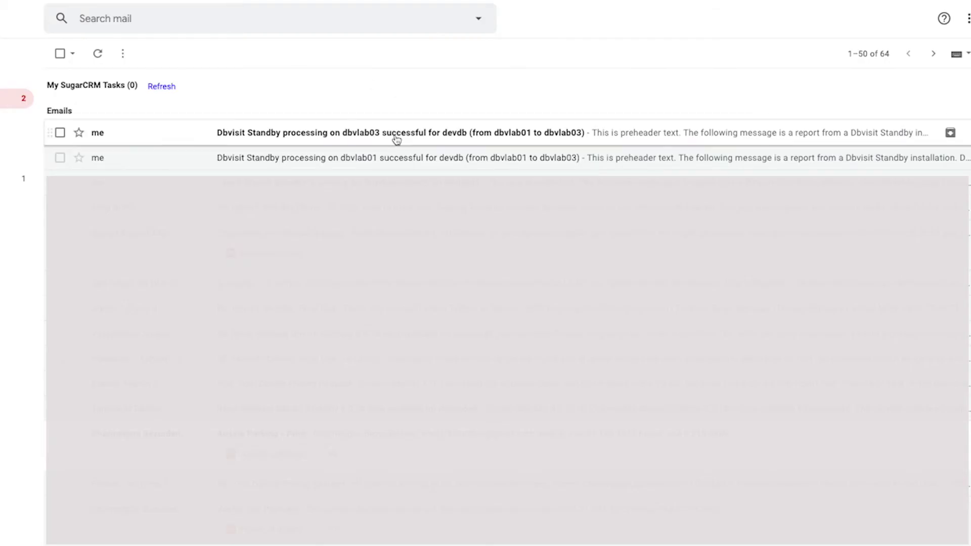
Open the dbvlab03 success email and highlight the line confirming sequence 1029 applied to devdb.
left_click(397, 134)
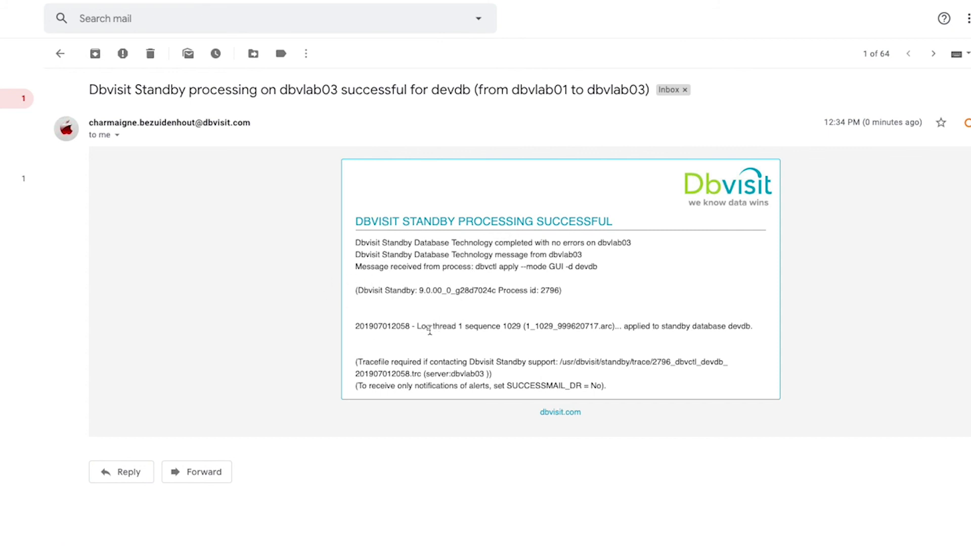
left_click_drag(624, 327, 752, 328)
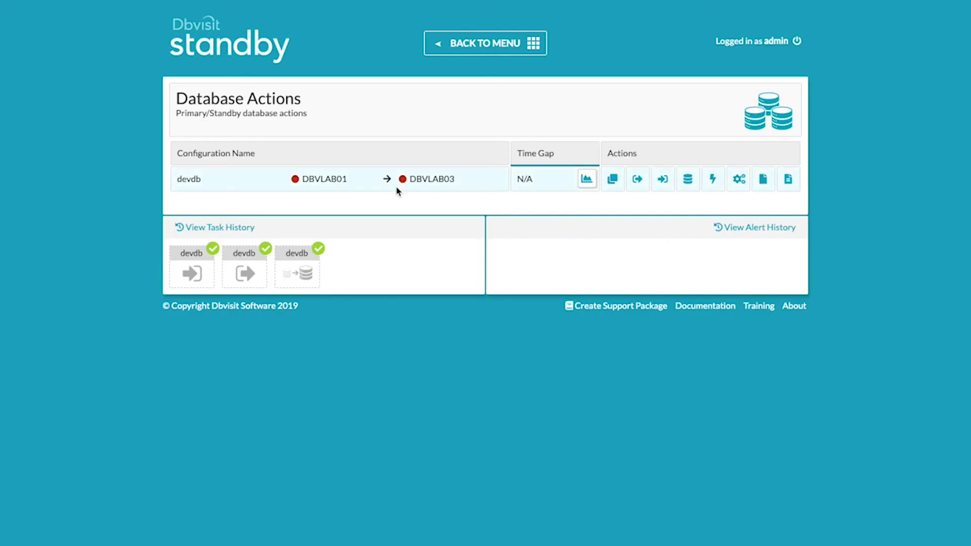
Run the log gap report action for devdb.
left_click(612, 187)
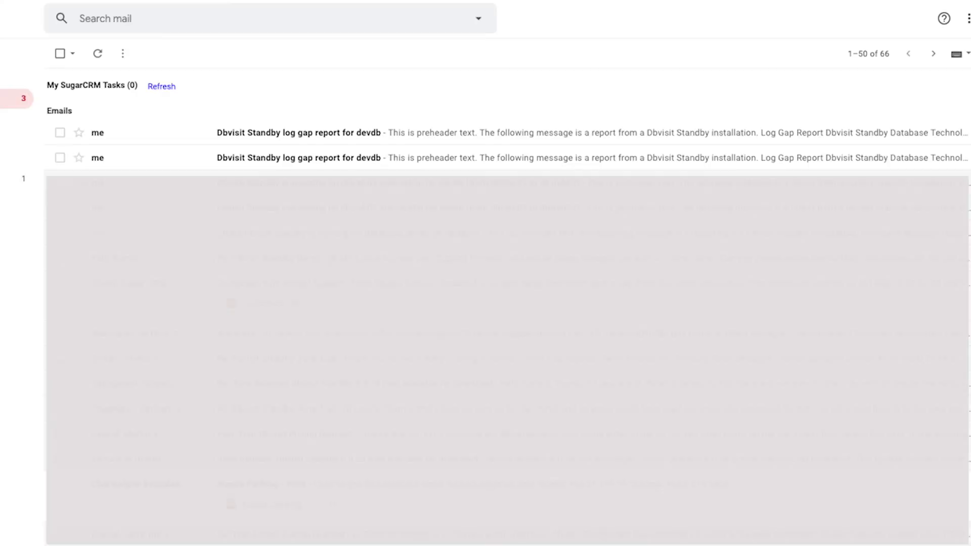
Open the devdb log gap report email and scroll to its zero transfer and apply gaps.
left_click(313, 161)
scroll(472, 296, "down", 3)
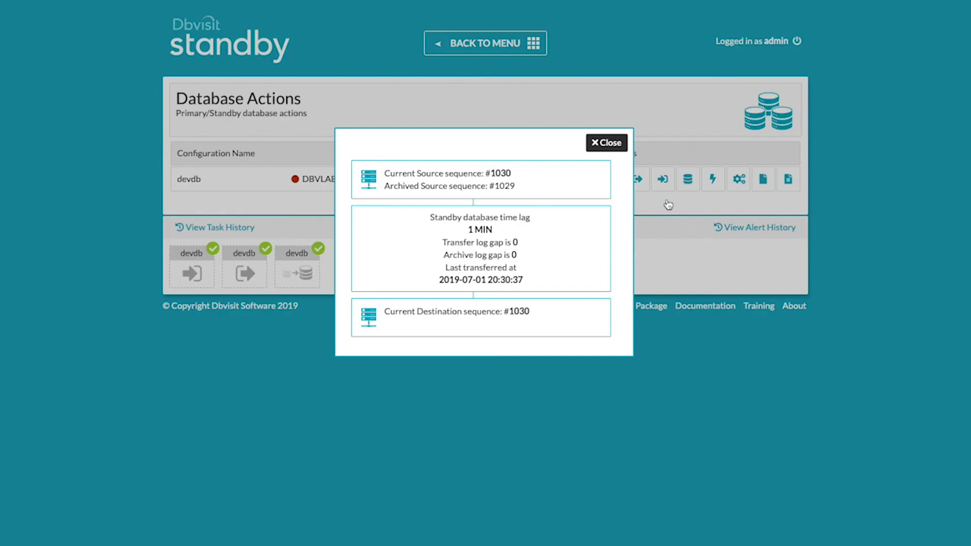
Close the devdb log gap summary and return to the main menu.
left_click(607, 143)
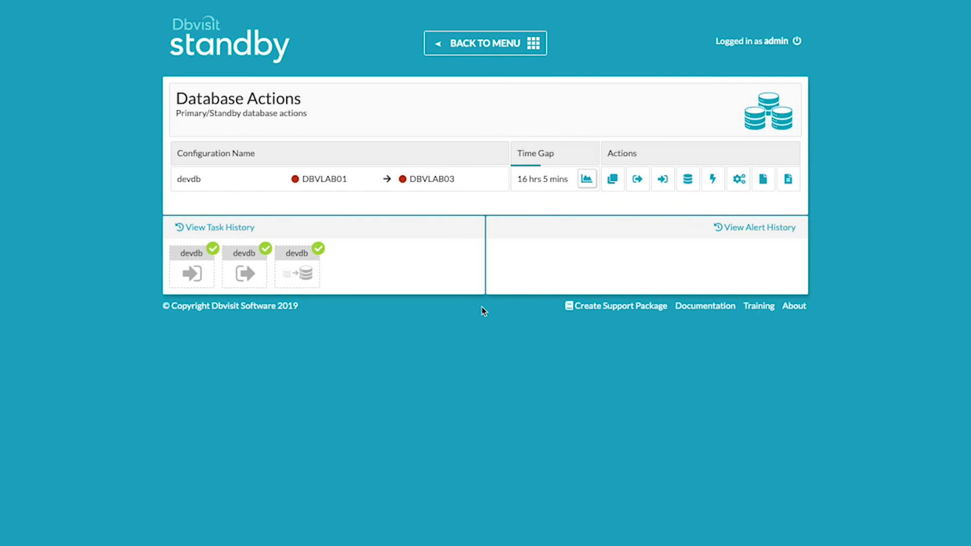
left_click(472, 43)
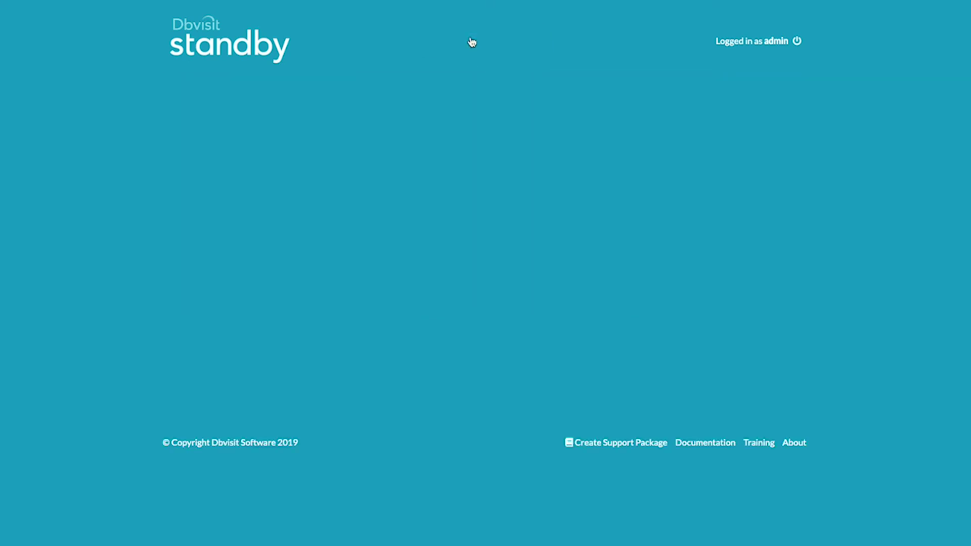